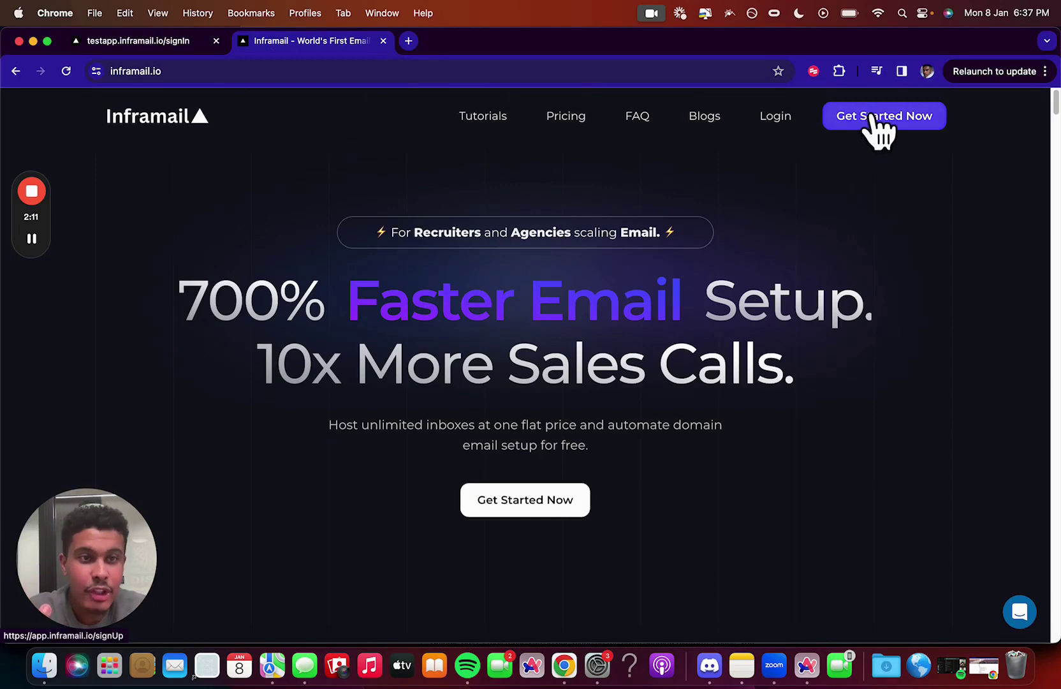
Sign up for an Inframail account with the saved name, e-mail and a password, then confirm the e-mail
left_click(178, 44)
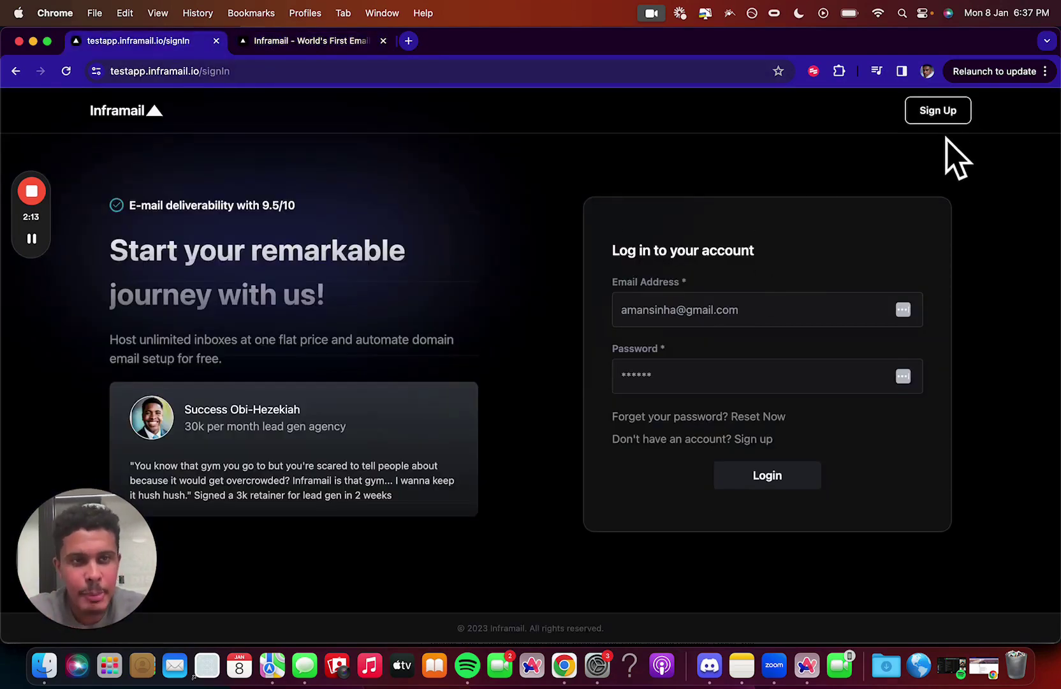
left_click(940, 115)
left_click(682, 287)
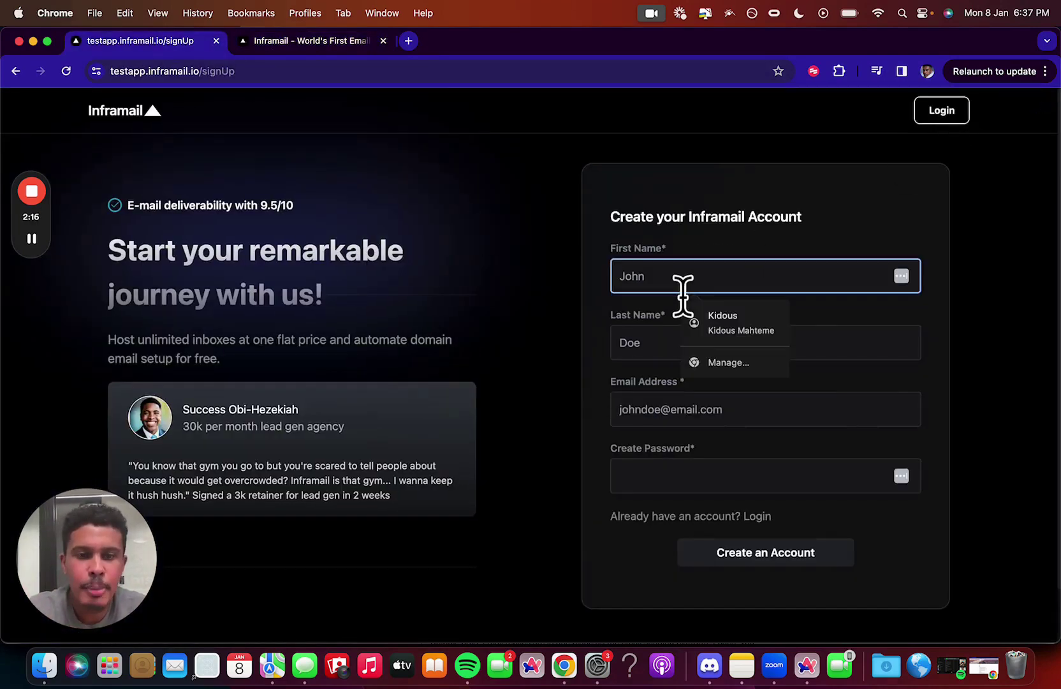
left_click(724, 319)
left_click(664, 483)
type("•••••••••••")
left_click(738, 556)
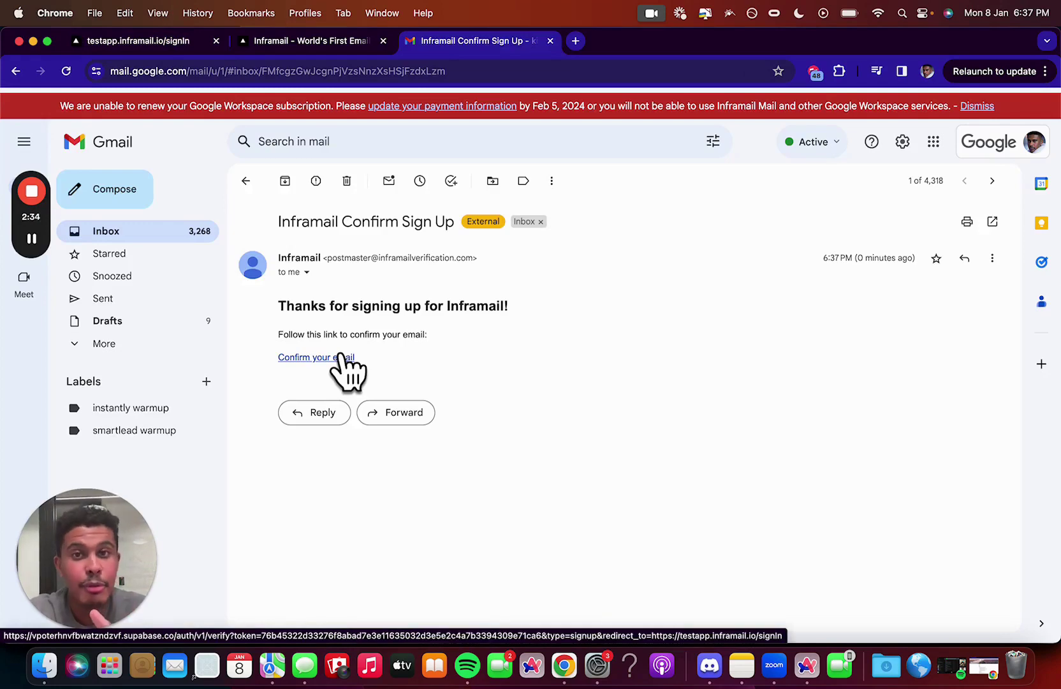
left_click(342, 357)
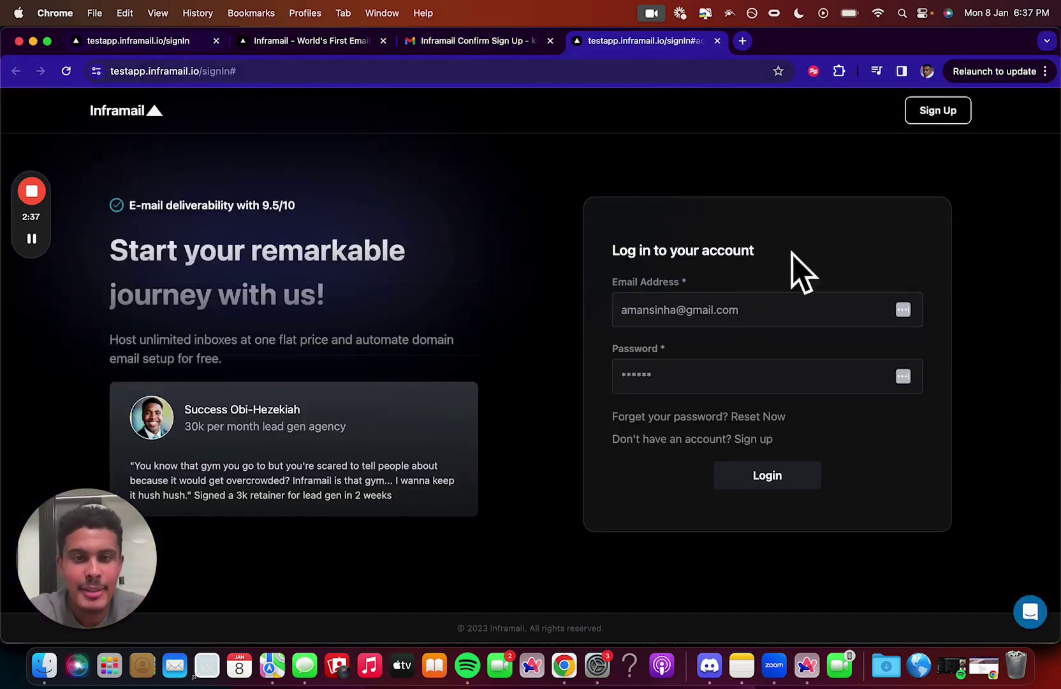
Log in, start Subscribe, and highlight the domain-setup lines of the $249 Agency Pack and $99 Unlimited Plan
left_click(715, 315)
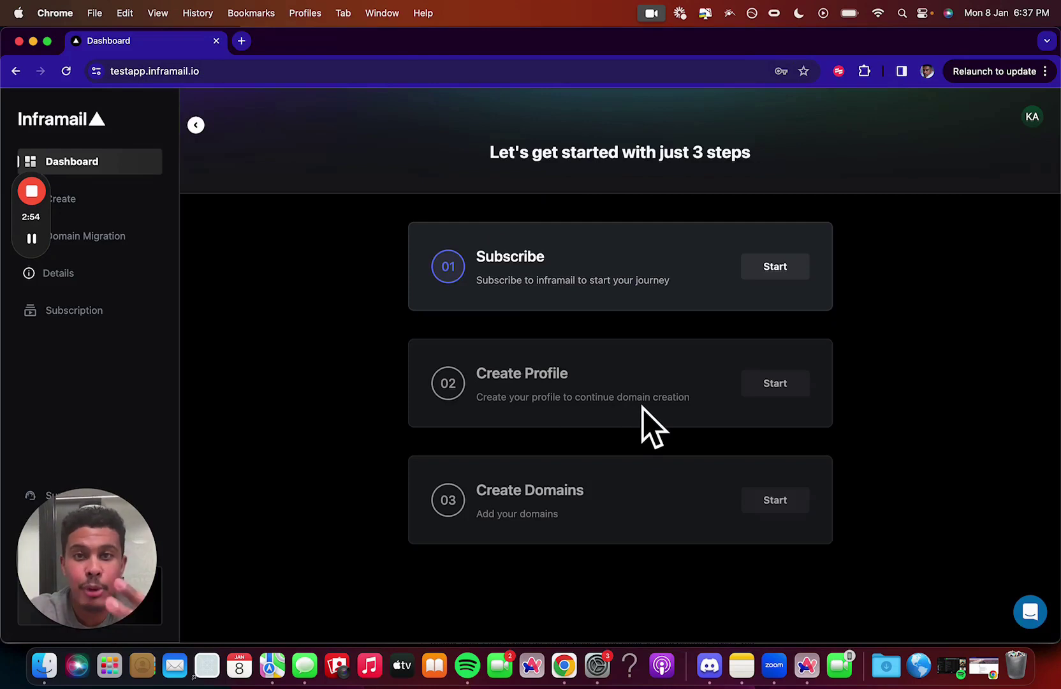
left_click(770, 268)
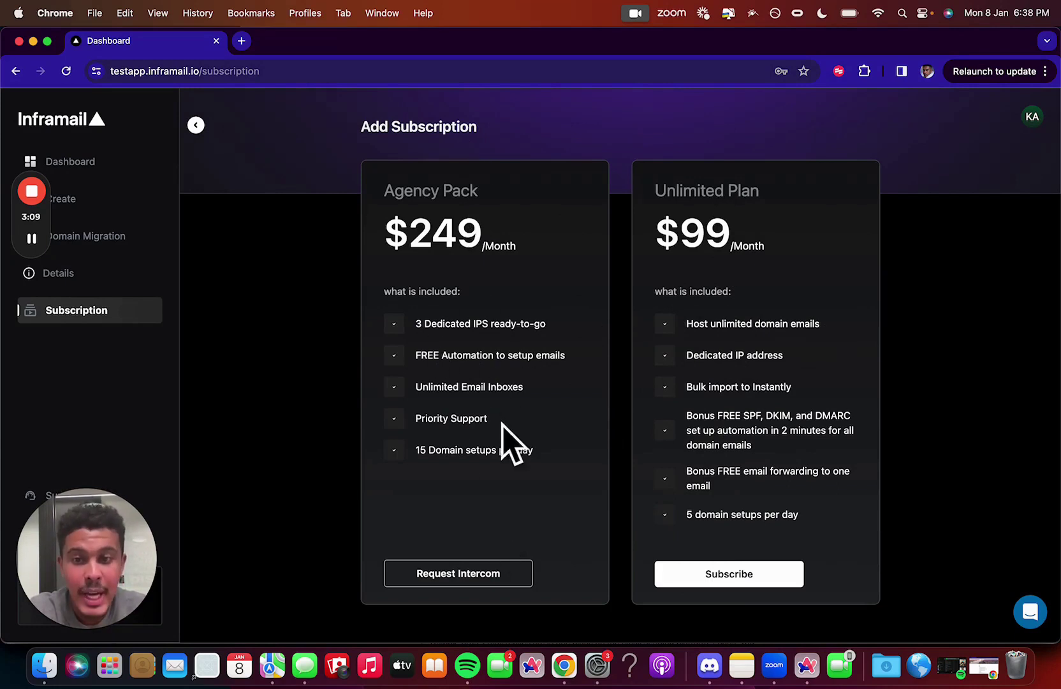
left_click_drag(414, 448, 508, 465)
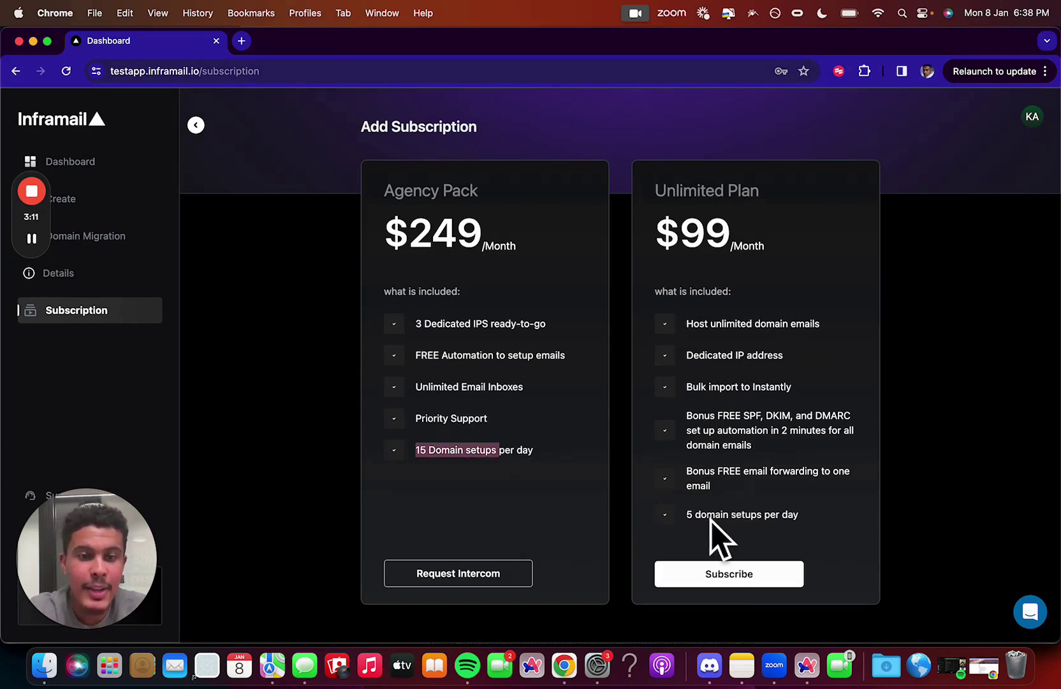
left_click_drag(700, 516, 840, 527)
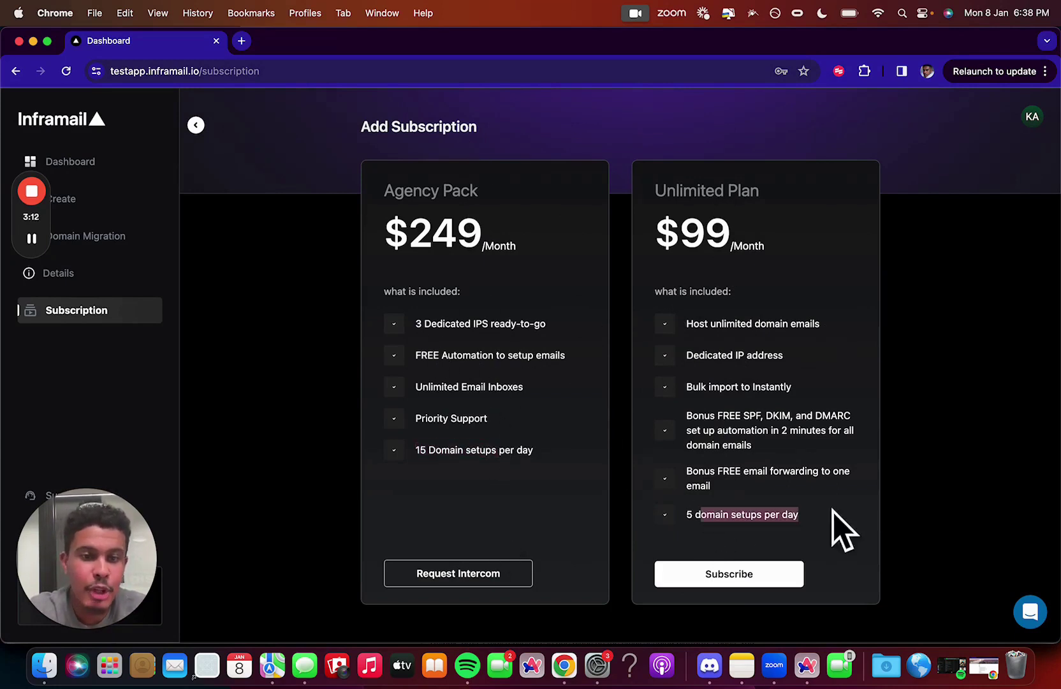
Buy the $99 Unlimited Plan via guest card checkout, then start the Create Profile step
left_click(734, 577)
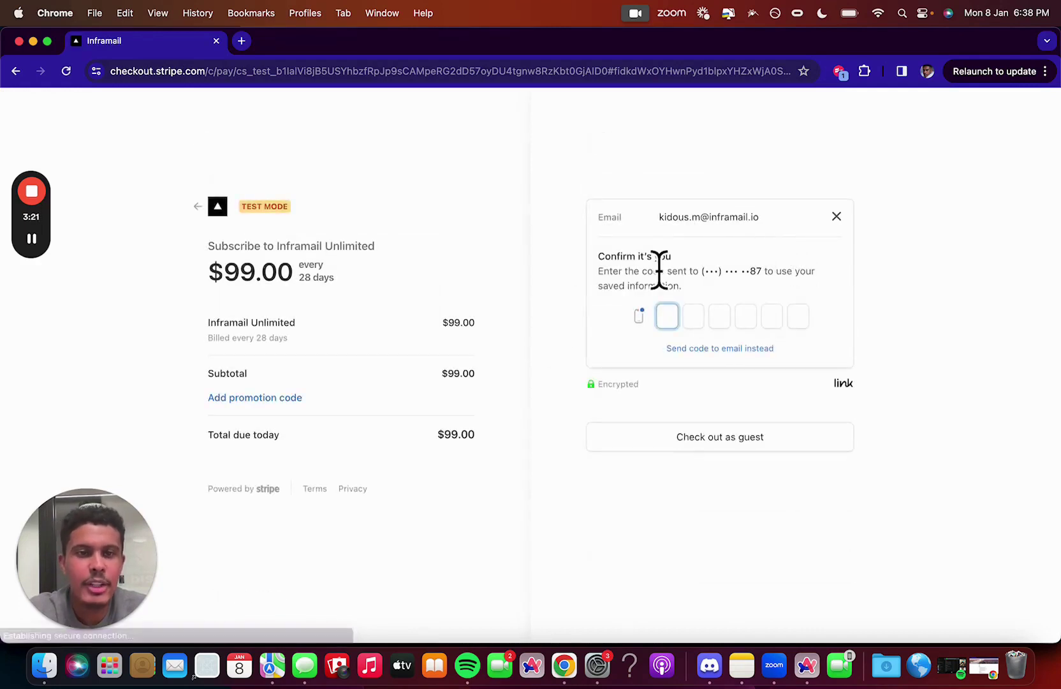
left_click(705, 434)
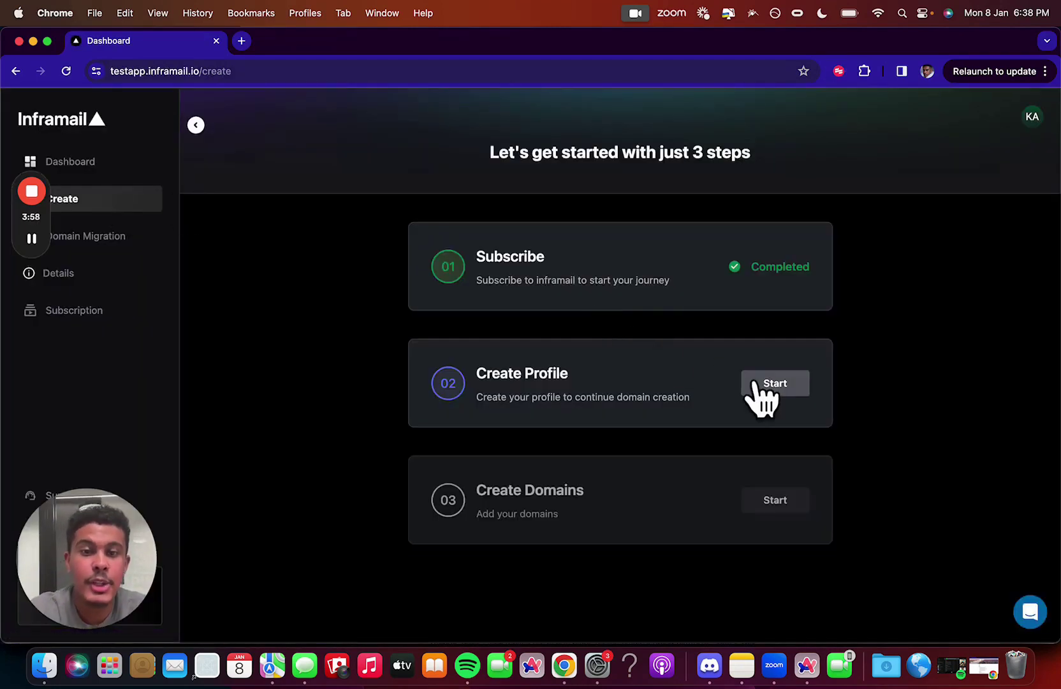
left_click(763, 385)
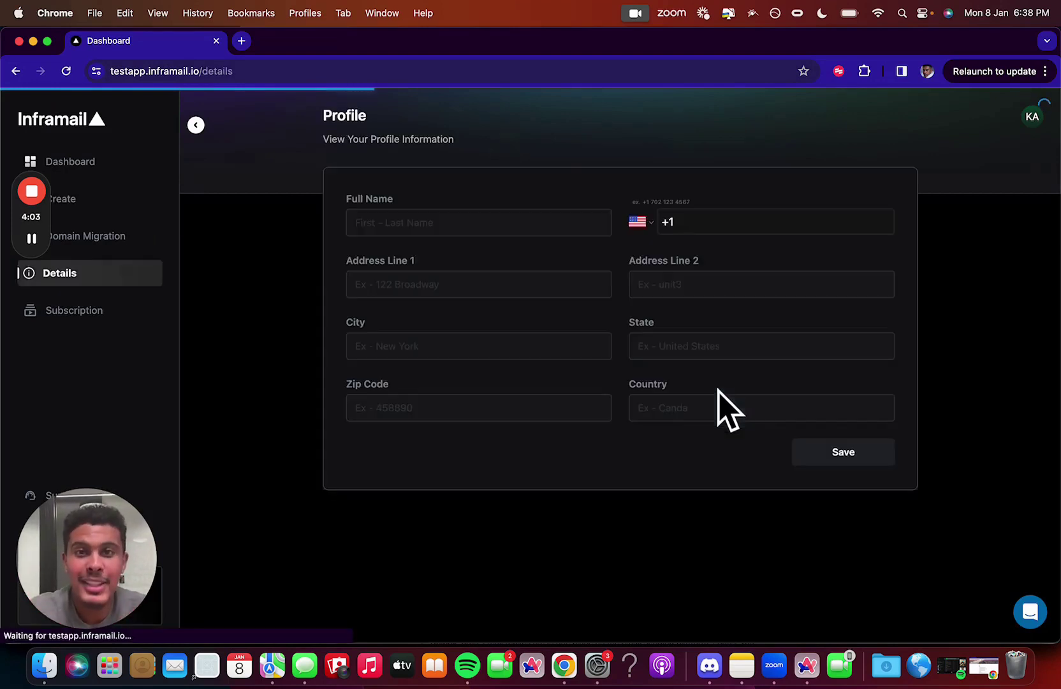
Fill the profile from a saved address, save it, and go to the Create page
left_click(423, 231)
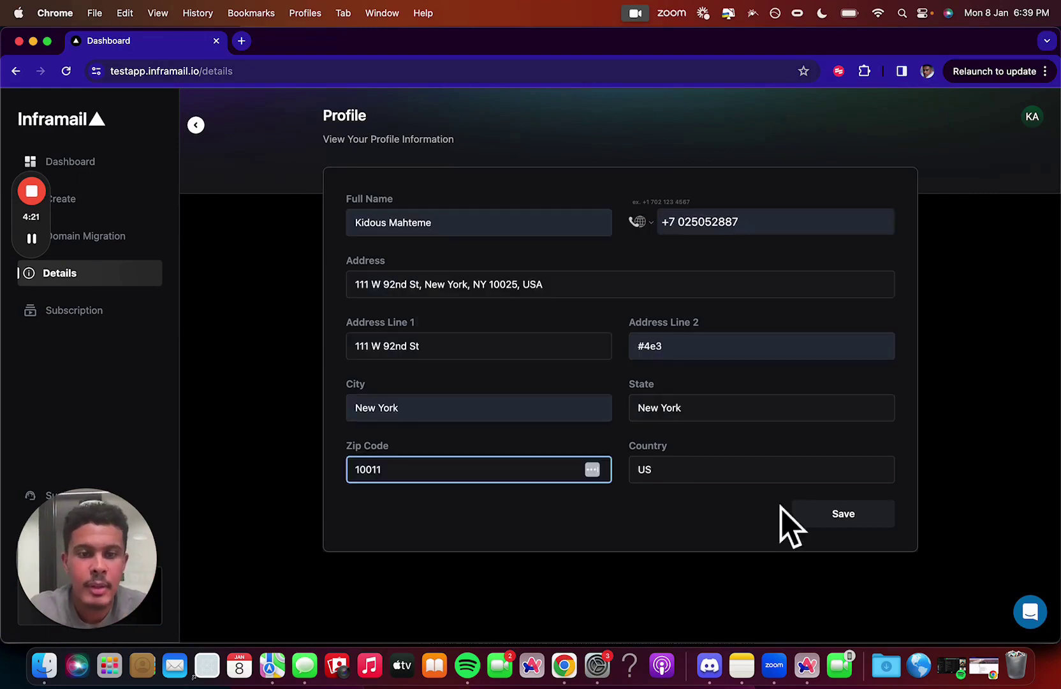
left_click(845, 512)
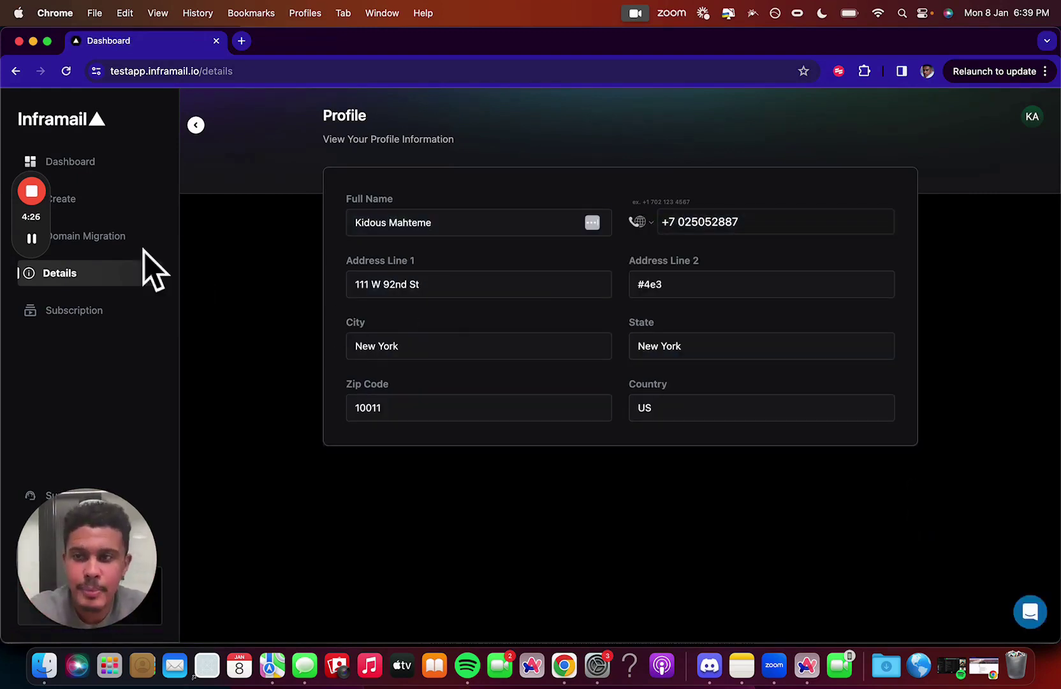
left_click(76, 199)
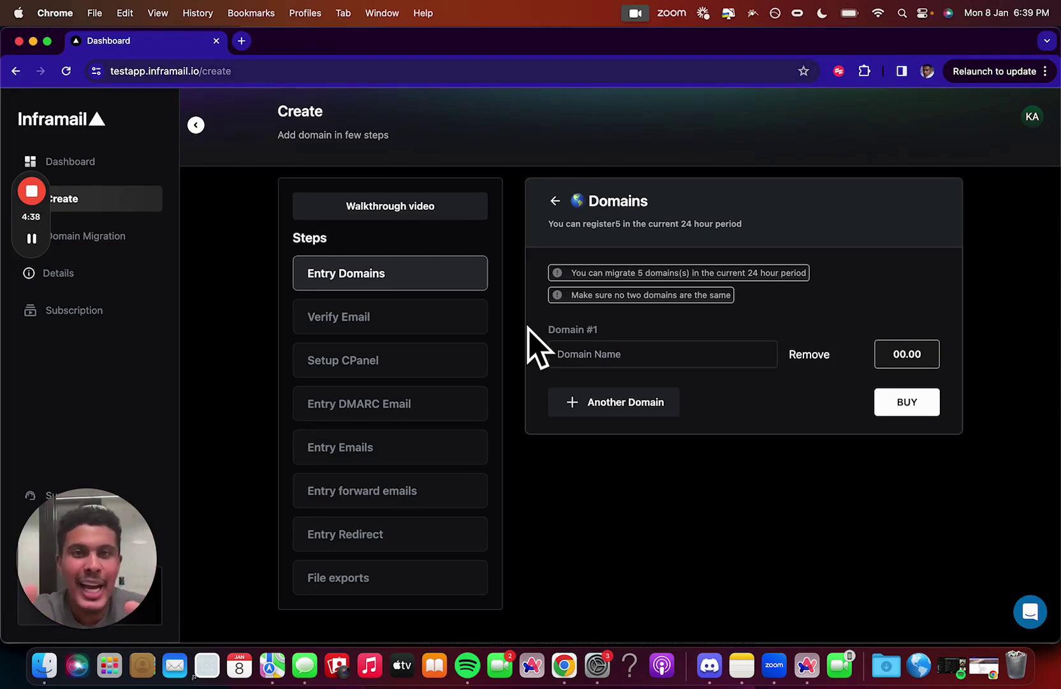
Enter xagencygo.com as the first domain and add rows for more domains
left_click(602, 367)
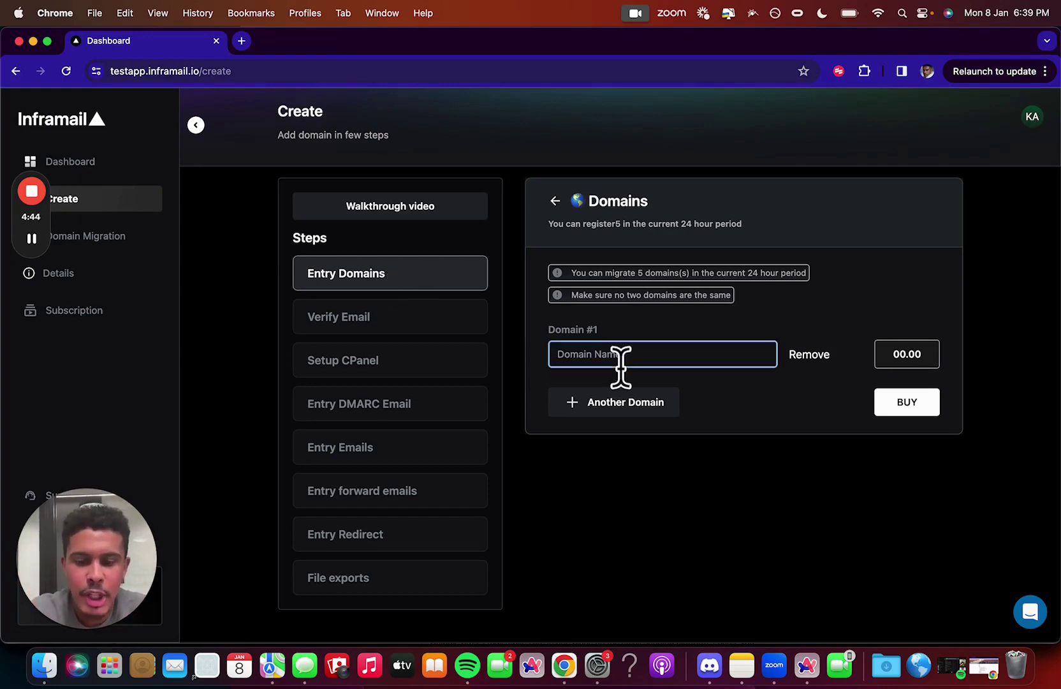
type("xagencygo")
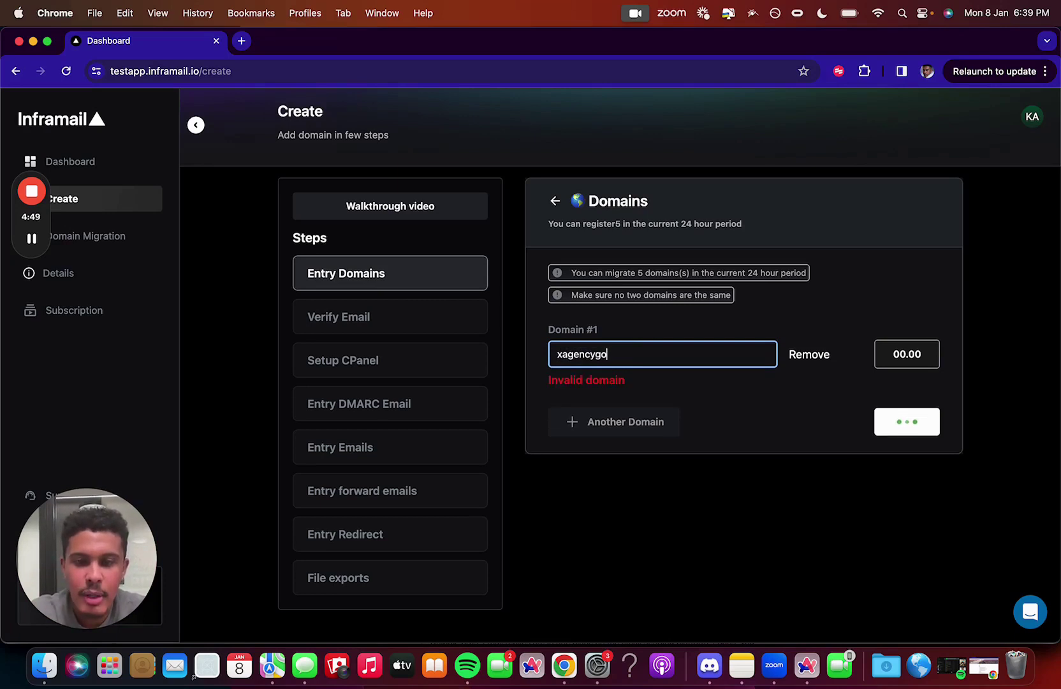
type(".com")
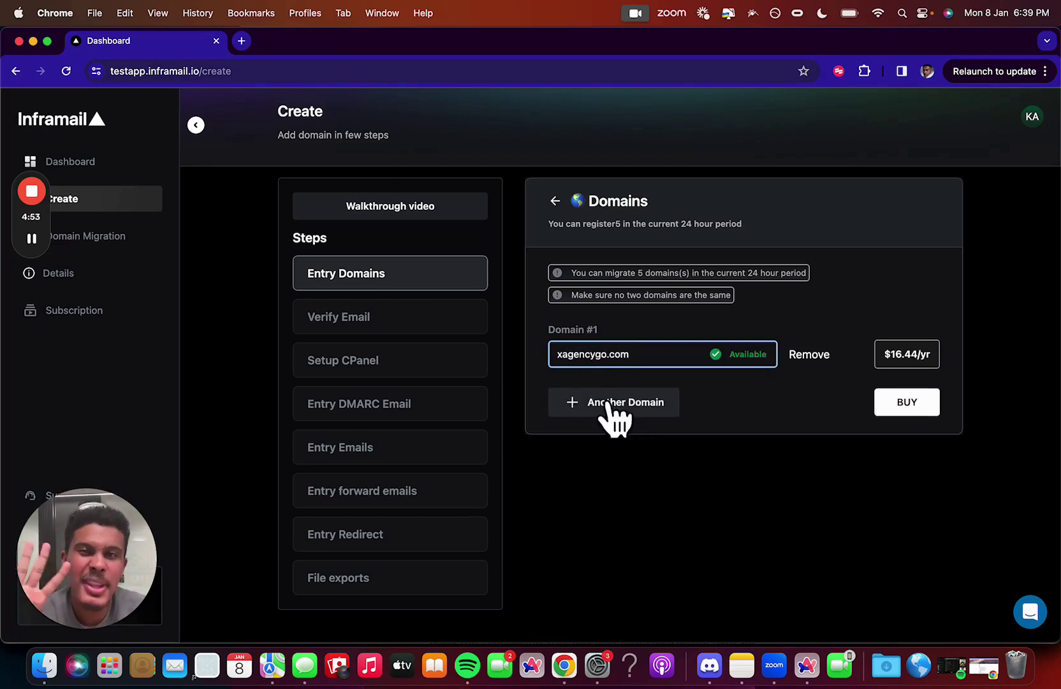
left_click(611, 405)
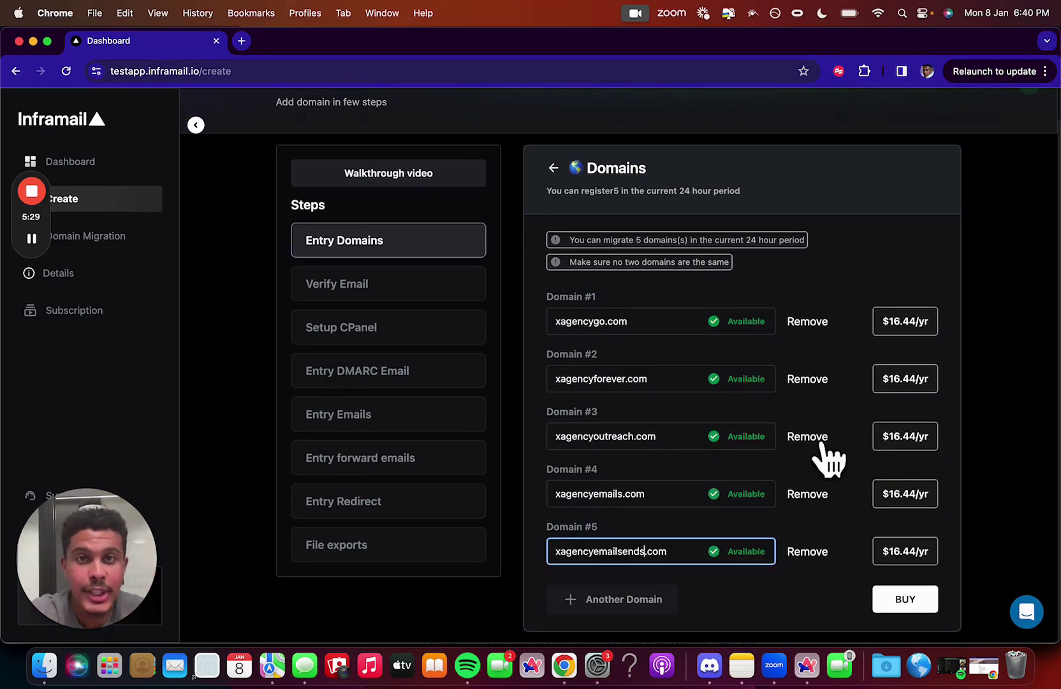
Buy the five listed domains, paying $82.20 in Stripe Checkout
left_click(895, 602)
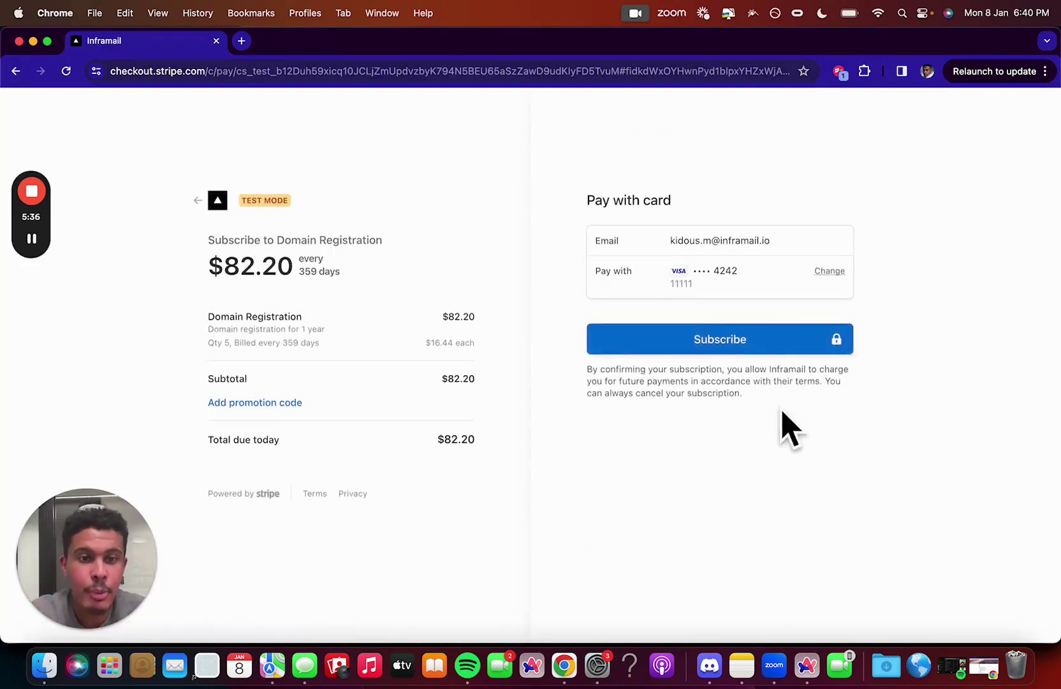
left_click(741, 350)
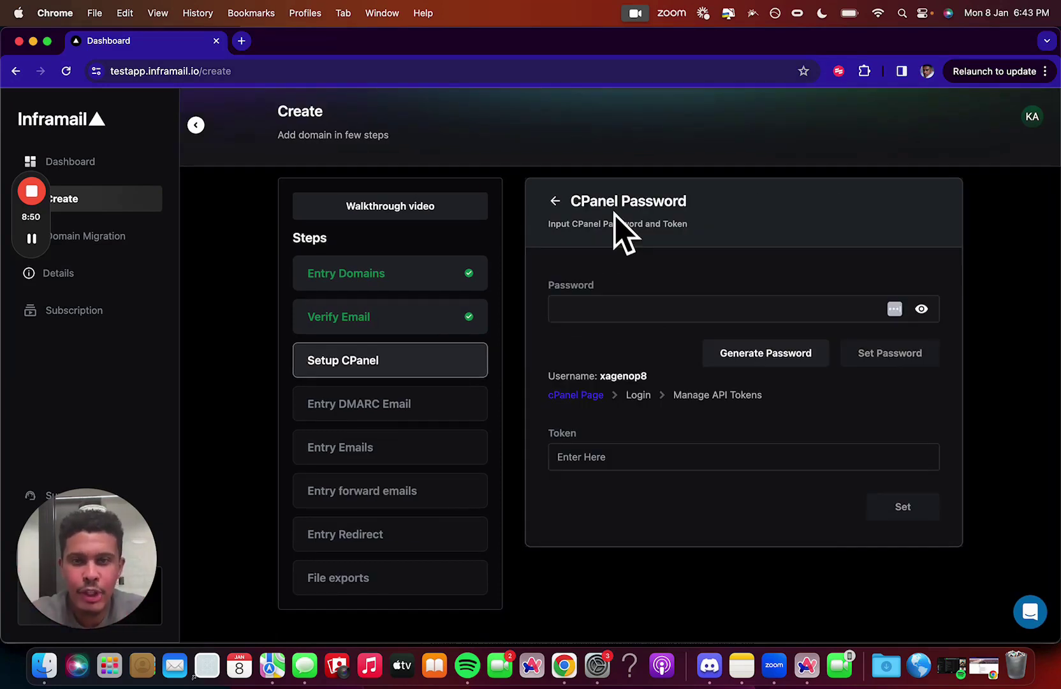
Generate a strong cPanel password, reveal and copy it, and set it
left_click(584, 309)
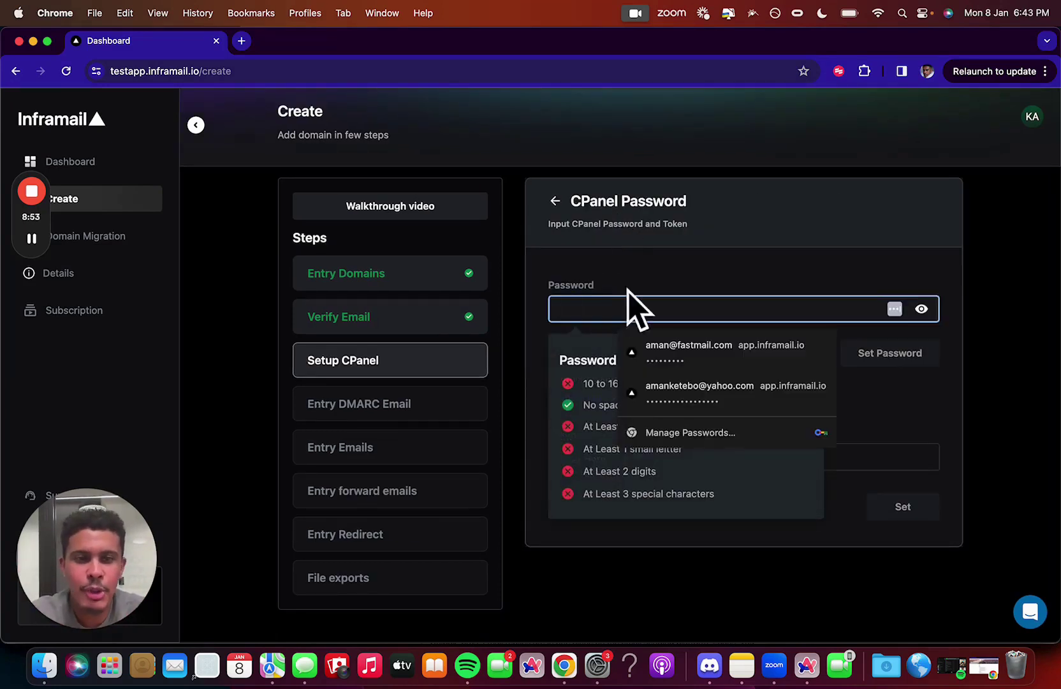
left_click(800, 353)
left_click(921, 309)
left_click_drag(689, 319, 458, 319)
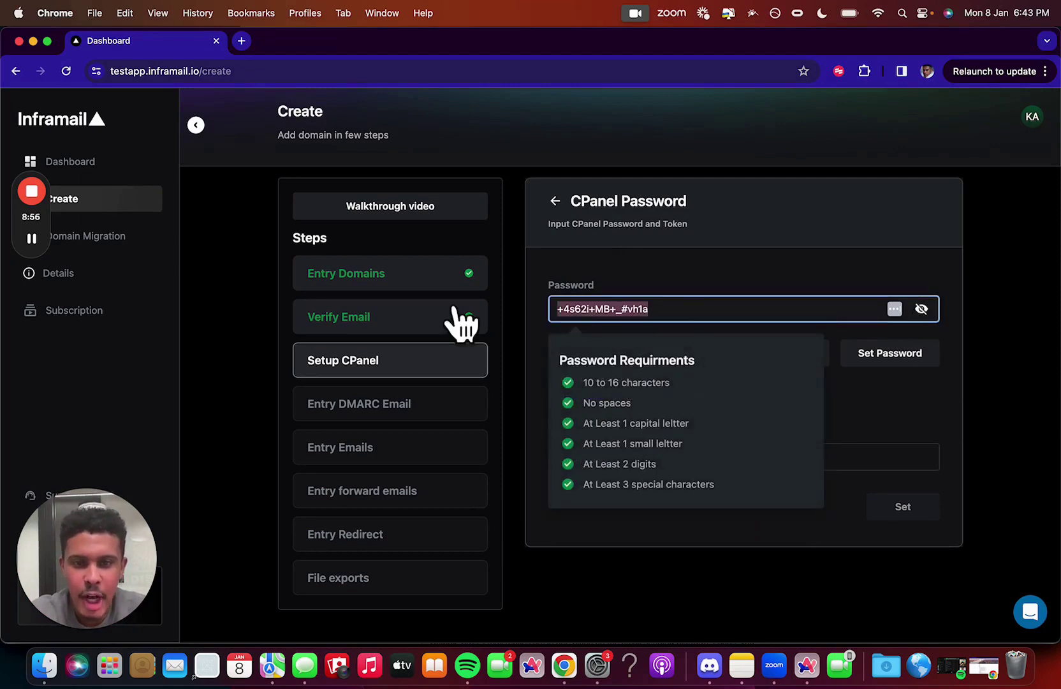
left_click(915, 309)
left_click_drag(656, 319, 542, 322)
left_click(921, 309)
left_click(865, 356)
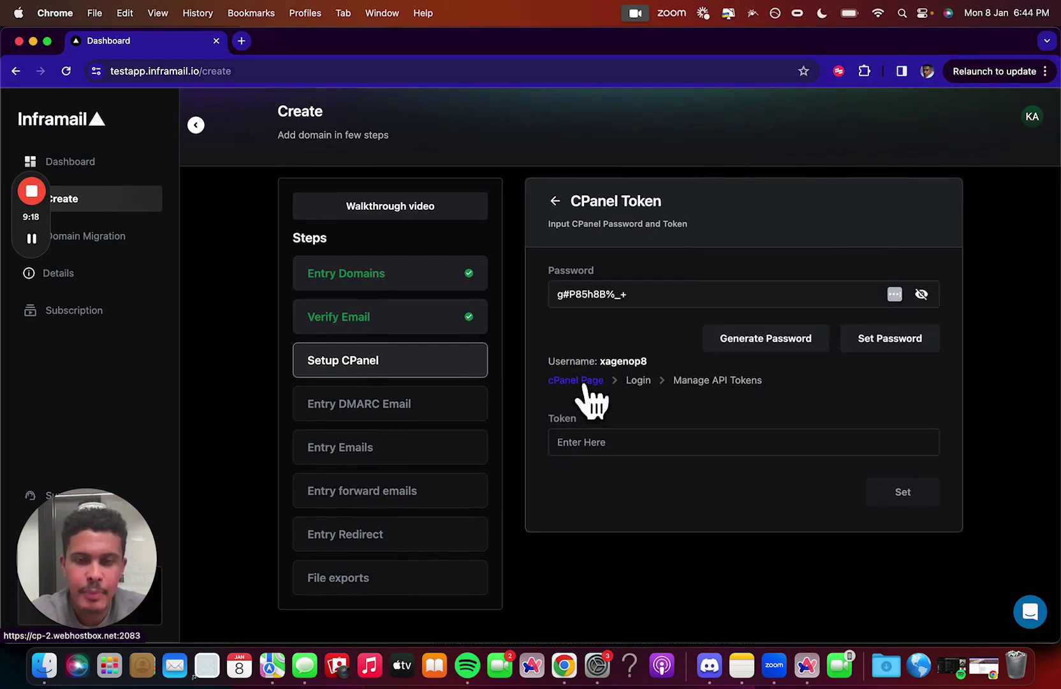
Log into cPanel with the generated password and the username copied from Inframail
left_click(582, 381)
left_click(493, 351)
key("super+v")
left_click(171, 42)
left_click_drag(599, 360, 659, 361)
key("super+c")
left_click(315, 42)
left_click(520, 278)
key("super+v")
left_click(497, 387)
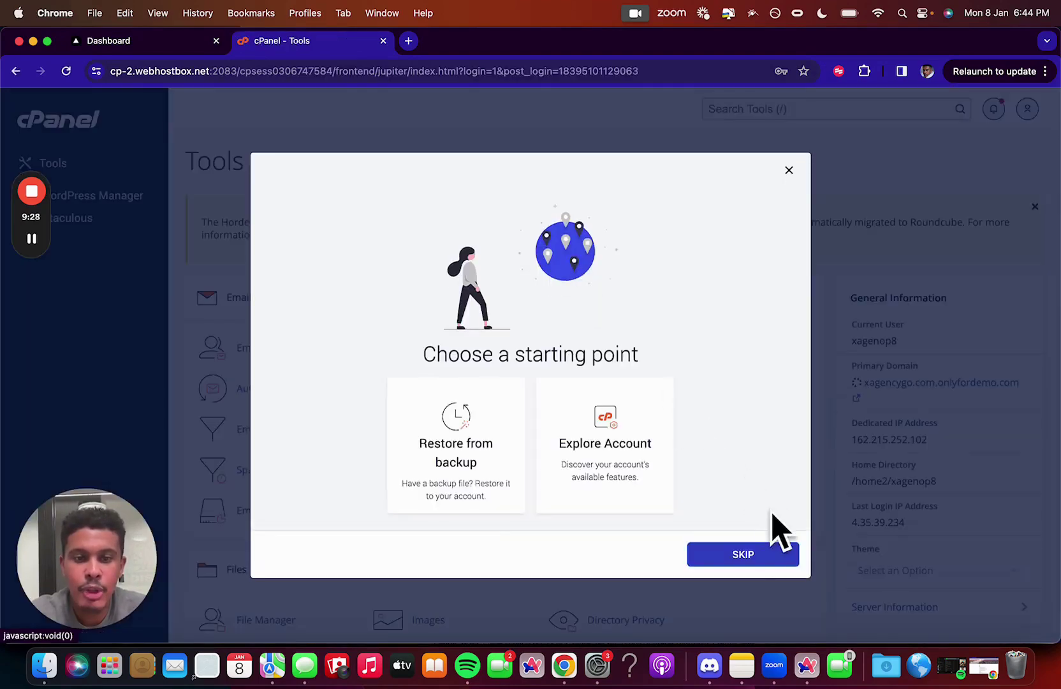
Create an API token named 'xxxx' in Manage API Tokens and copy it
left_click(742, 552)
type("api")
left_click(692, 191)
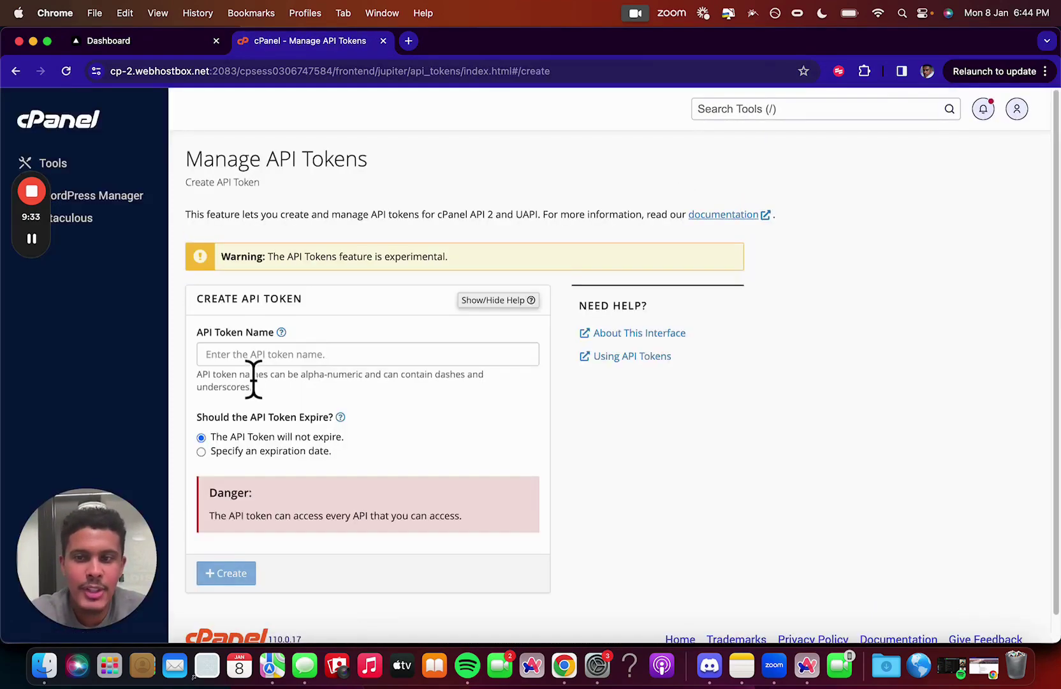
left_click(274, 355)
type("xxxxxx")
left_click(226, 573)
left_click(515, 400)
left_click(181, 48)
Paste the cPanel API token into the Token field, save it, and decline Chrome's password prompt
left_click(674, 446)
key("super+v")
left_click(917, 493)
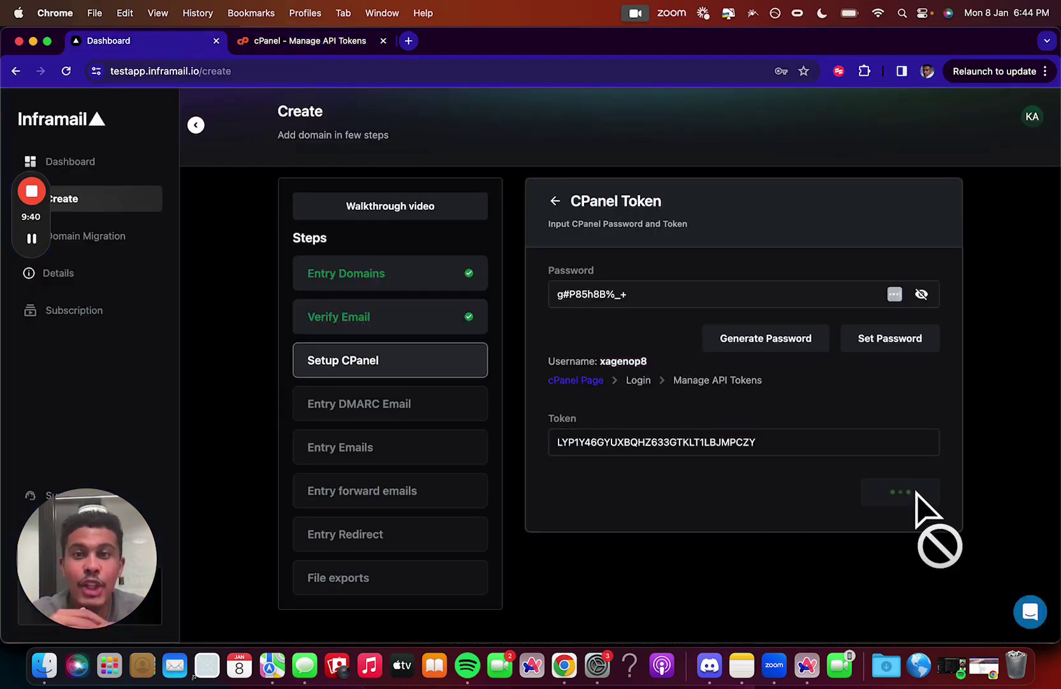
left_click(702, 278)
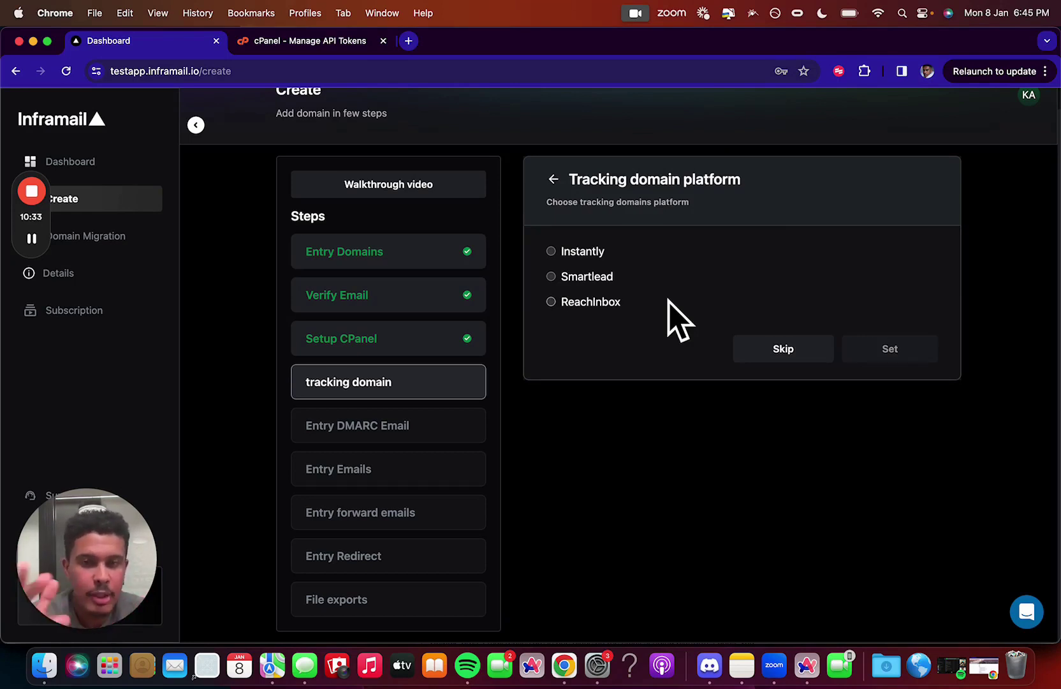
Set Instantly as the tracking domain platform
left_click(569, 252)
left_click(892, 349)
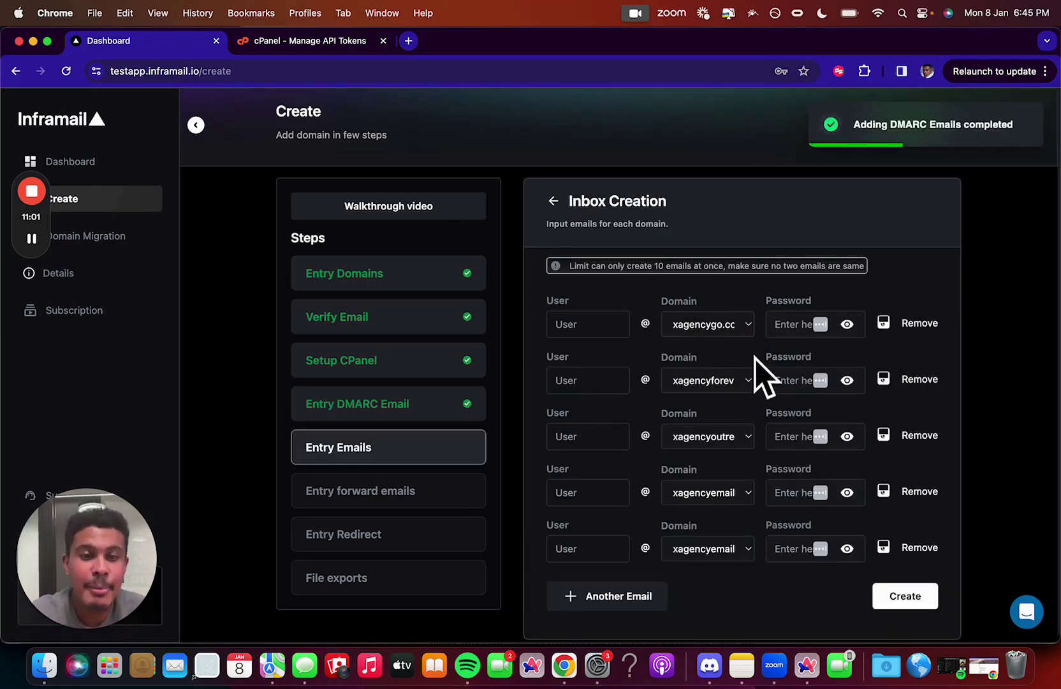
Enter 'kidous' as the user name of the first inbox rows and add another row
scroll(759, 376, "down", 1)
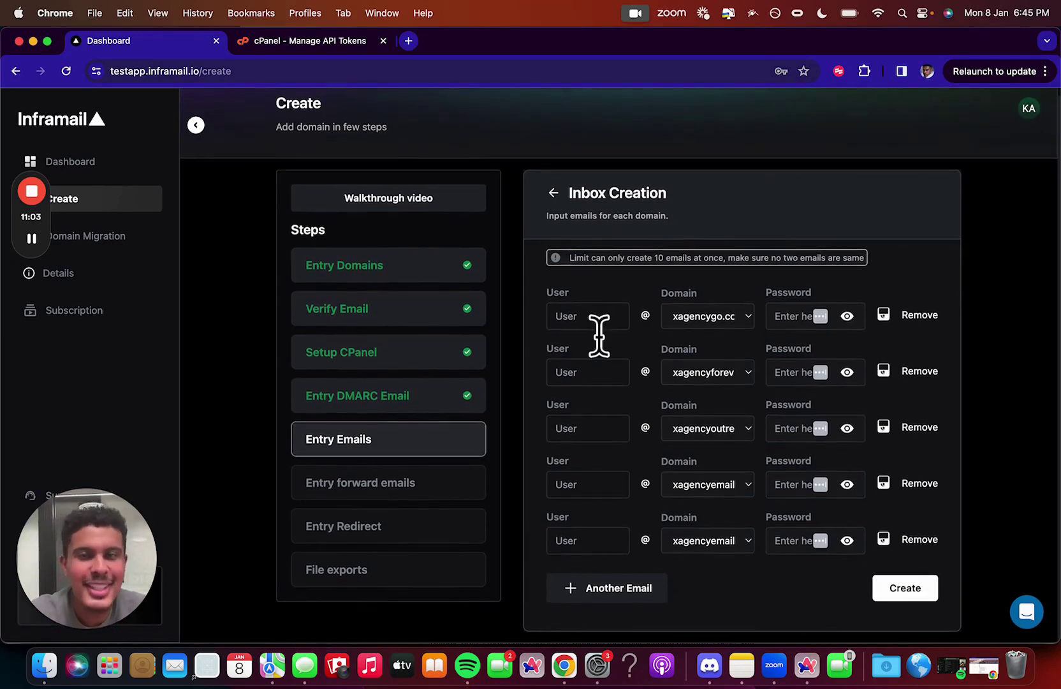
left_click(598, 335)
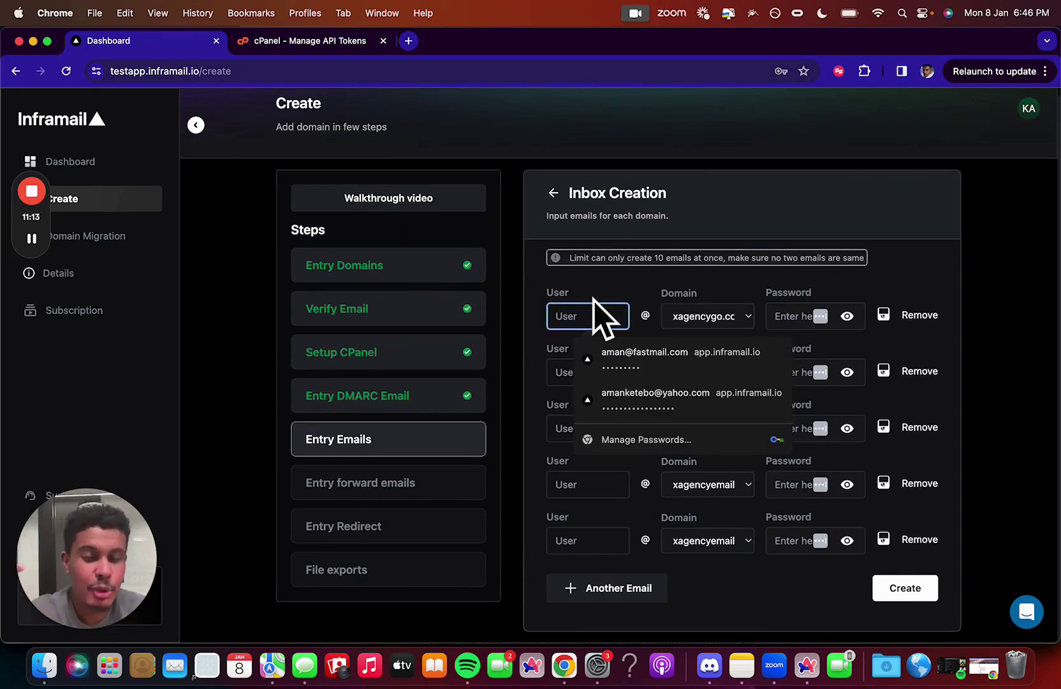
type("kidous")
left_click(584, 371)
type("kidous")
left_click(586, 446)
type("kidous")
left_click(609, 587)
Set the fourth inbox to 'kidous.m' and paste it into the fifth and sixth rows
scroll(627, 521, "down", 2)
left_click(584, 428)
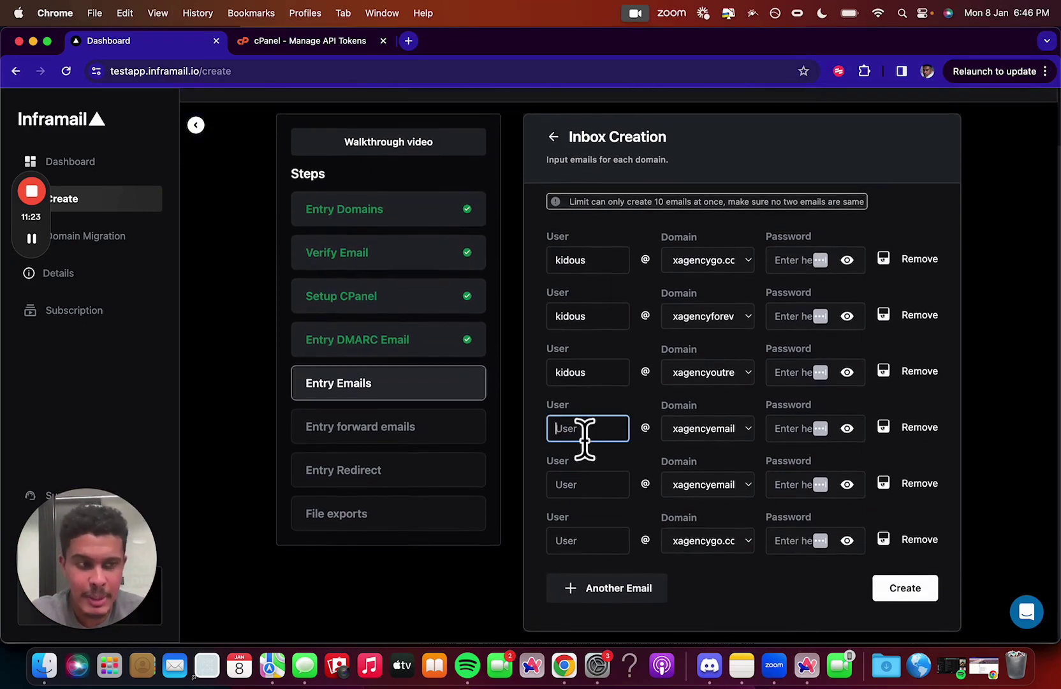
type("kidous.")
type("m")
left_click(585, 491)
left_click(586, 435)
left_click(581, 484)
key("super+v")
left_click(581, 540)
key("super+v")
left_click(603, 587)
Add three more rows and fill the seventh to ninth with the longer 'ahtem' user name
scroll(603, 519, "down", 2)
left_click(612, 585)
scroll(606, 593, "down", 2)
left_click(604, 585)
double_click(607, 428)
left_click(597, 477)
key("super+v")
type("ahtem")
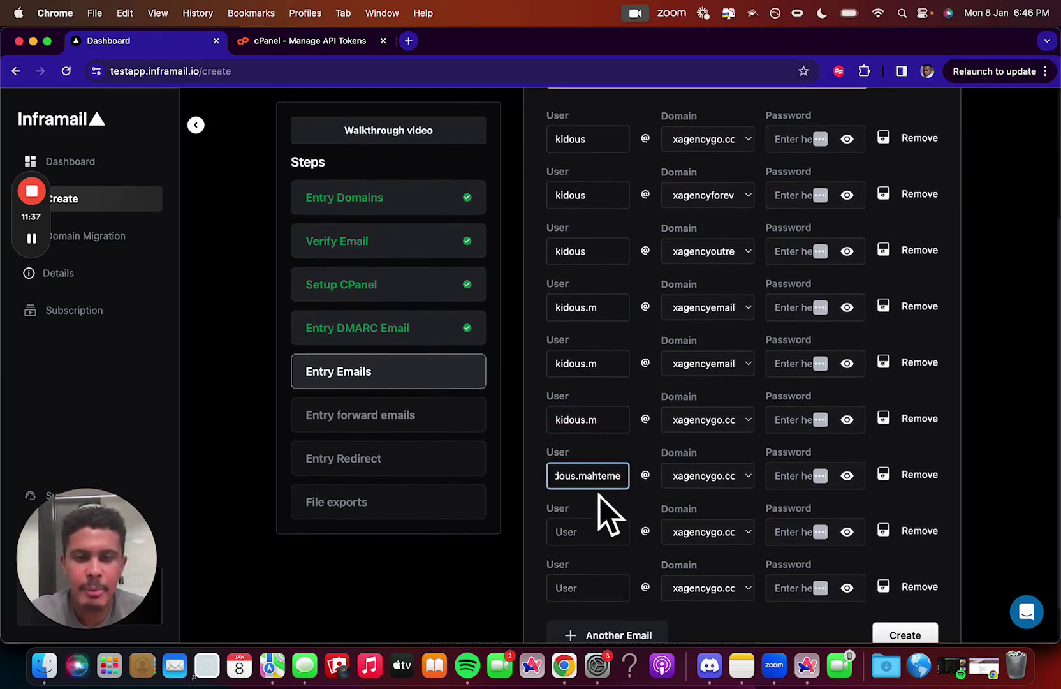
key("super+c")
left_click(581, 531)
key("super+v")
left_click(585, 632)
key("super+v")
Add a tenth row named 'kidous.ma' plus two more empty inbox rows
scroll(609, 455, "down", 3)
left_click(602, 590)
type("kidous.ma")
scroll(606, 581, "down", 2)
left_click(603, 589)
left_click(606, 606)
scroll(602, 523, "down", 1)
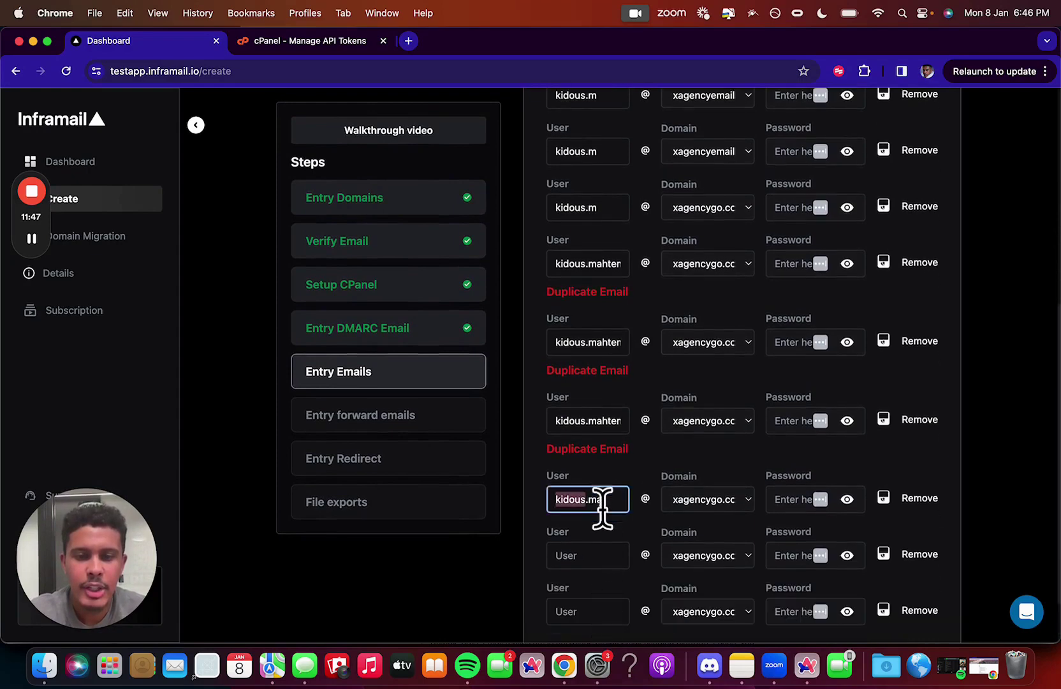
left_click(585, 558)
key("super+v")
left_click(619, 563)
key("super+v")
scroll(615, 605, "down", 1)
left_click(615, 581)
type("kidous.mahten")
scroll(687, 540, "up", 4)
scroll(784, 415, "up", 3)
Keep xagencygo.com on one duplicate row and switch others to xagencyforever.com and xagencyoutreach.com
scroll(789, 379, "down", 5)
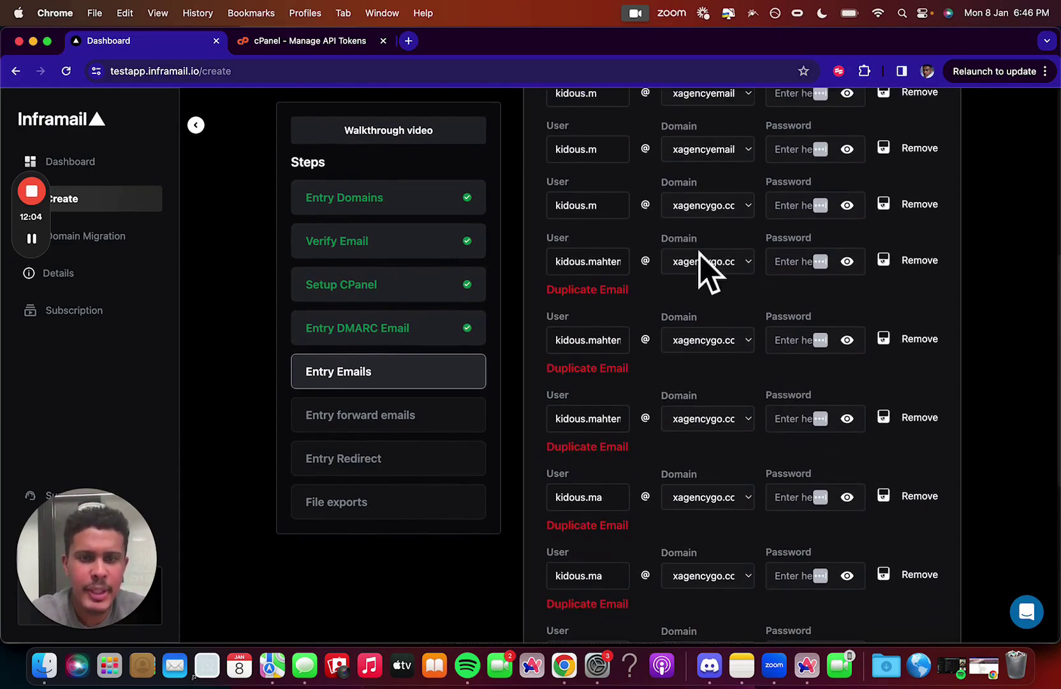
left_click(713, 262)
left_click(689, 263)
scroll(679, 315, "down", 1)
left_click(709, 233)
left_click(717, 252)
left_click(709, 290)
left_click(711, 319)
scroll(721, 330, "down", 2)
Set the remaining duplicate rows to xagencyemails.com, xagencyemailsends.com, xagencyoutreach.com and xagencyemails.com
left_click(720, 280)
left_click(722, 329)
scroll(718, 330, "down", 1)
left_click(709, 299)
left_click(714, 366)
scroll(734, 344, "down", 2)
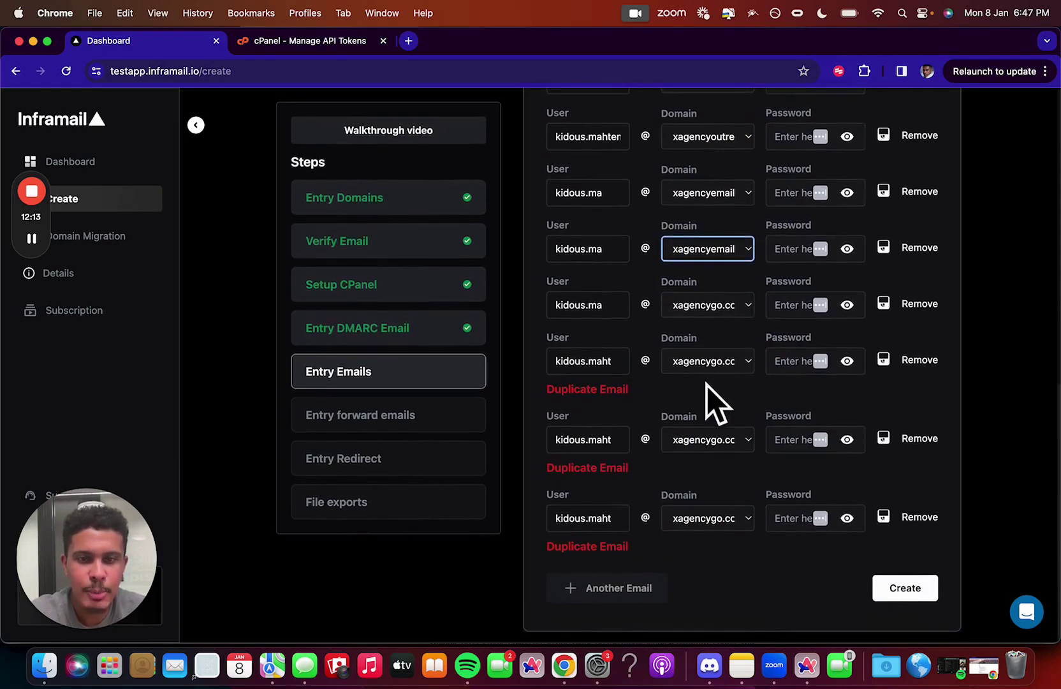
left_click(708, 362)
left_click(708, 393)
left_click(706, 438)
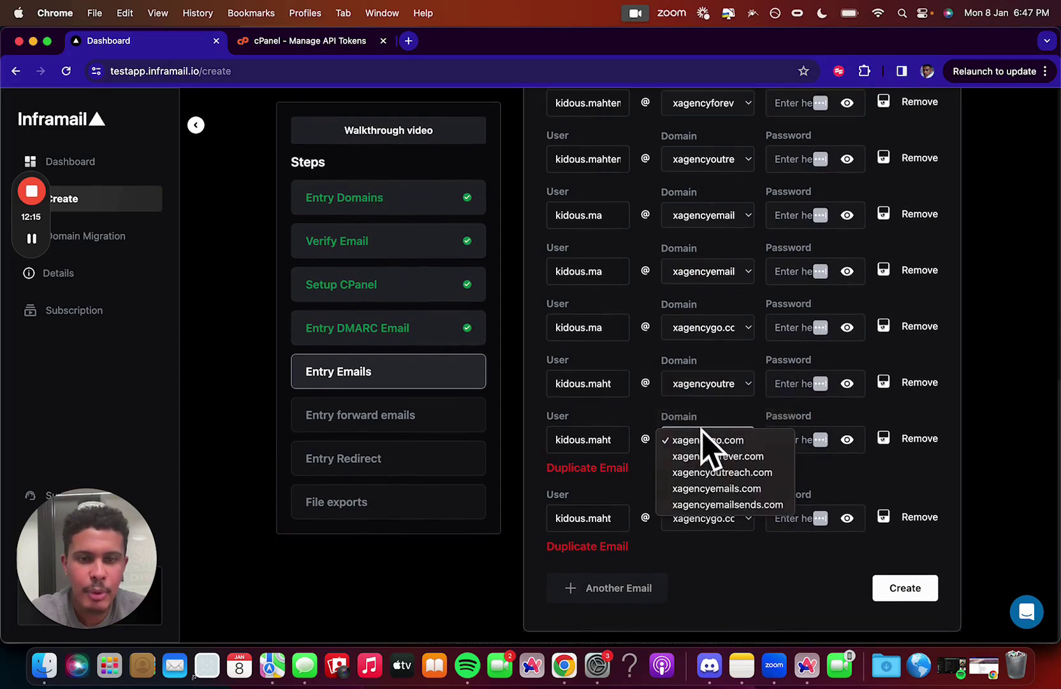
left_click(707, 488)
Generate passwords for the first six inboxes
scroll(793, 497, "up", 10)
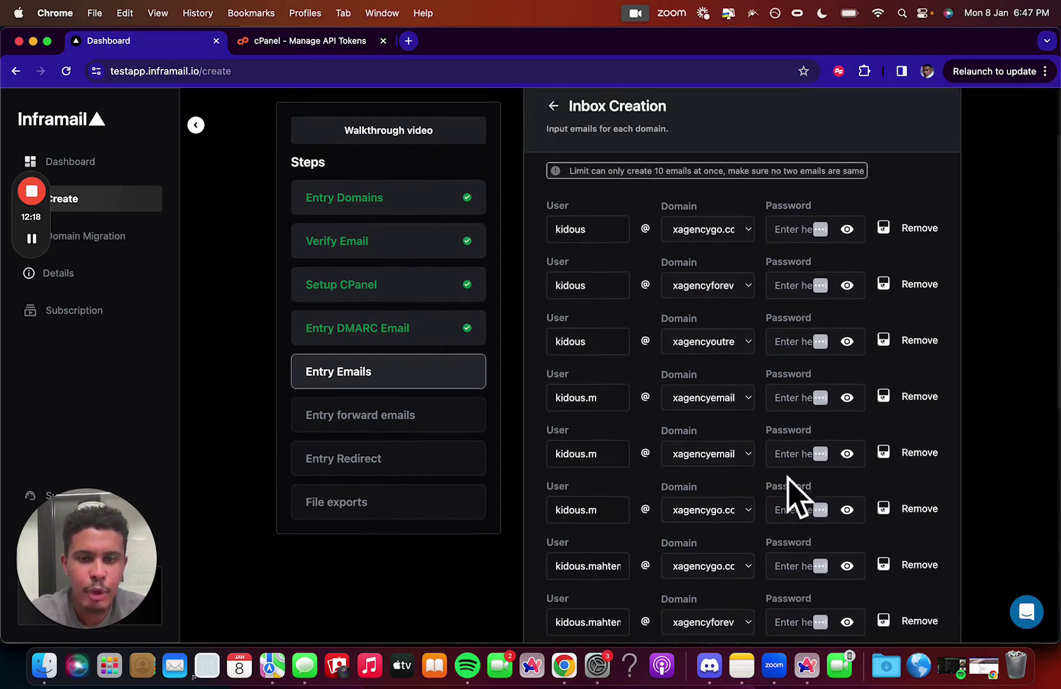
left_click(883, 228)
left_click(883, 284)
left_click(883, 340)
scroll(885, 351, "down", 1)
scroll(886, 335, "down", 2)
left_click(883, 313)
scroll(887, 319, "down", 1)
left_click(883, 313)
left_click(883, 369)
Generate passwords for the seventh through fifteenth inboxes and check the full list
scroll(886, 380, "down", 2)
left_click(883, 298)
left_click(883, 354)
left_click(883, 410)
scroll(886, 383, "down", 2)
left_click(883, 348)
left_click(883, 404)
left_click(883, 461)
scroll(895, 348, "down", 2)
left_click(883, 428)
left_click(883, 483)
left_click(884, 539)
scroll(723, 367, "up", 10)
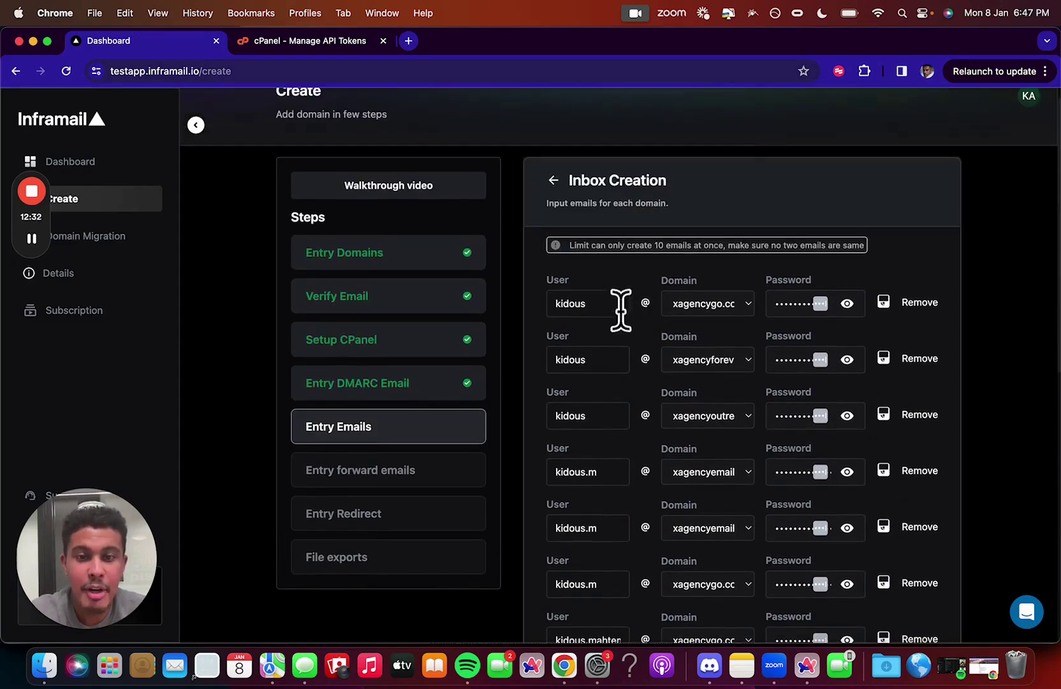
scroll(622, 349, "down", 6)
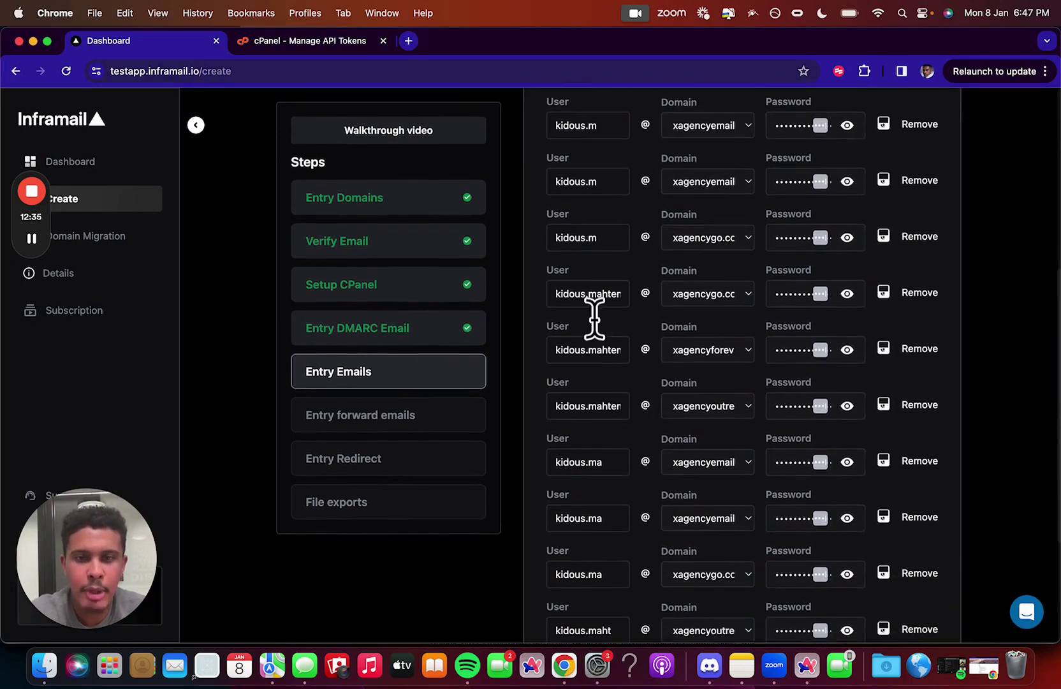
scroll(590, 317, "down", 3)
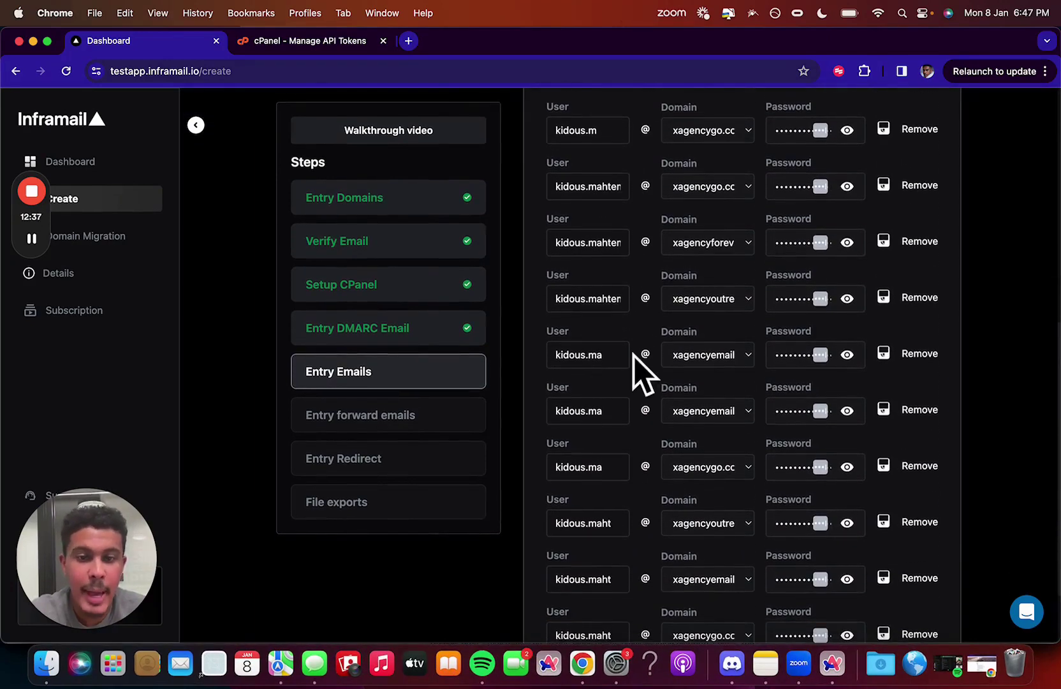
scroll(763, 351, "up", 10)
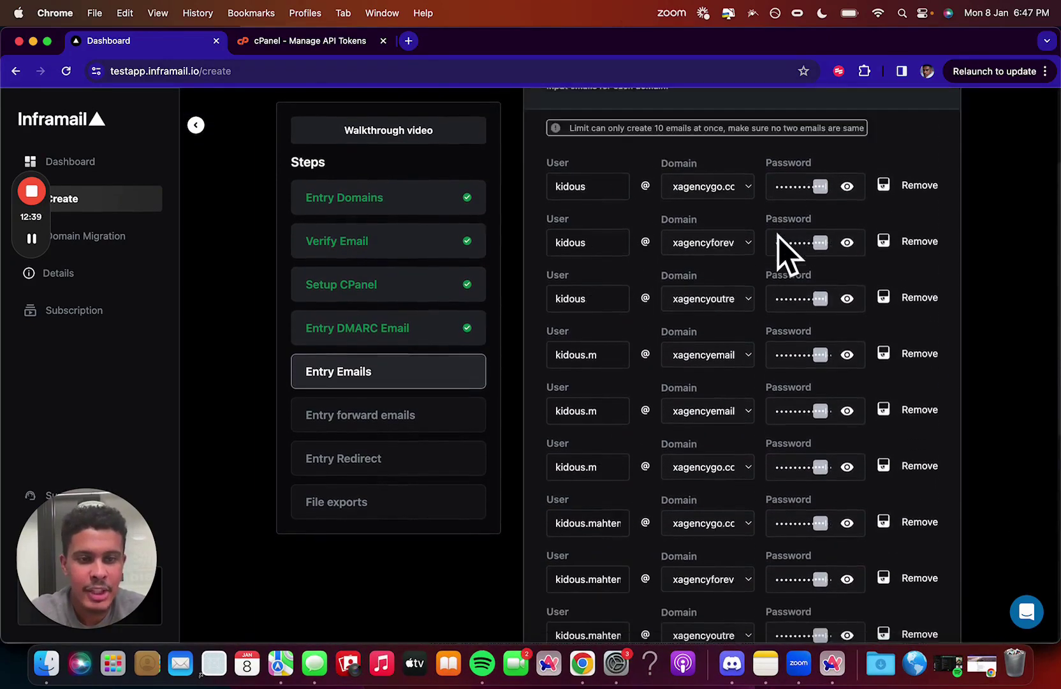
Create the fifteen inboxes and follow the list until every email is registered
scroll(853, 398, "down", 10)
left_click(902, 577)
scroll(928, 510, "down", 2)
scroll(933, 424, "down", 4)
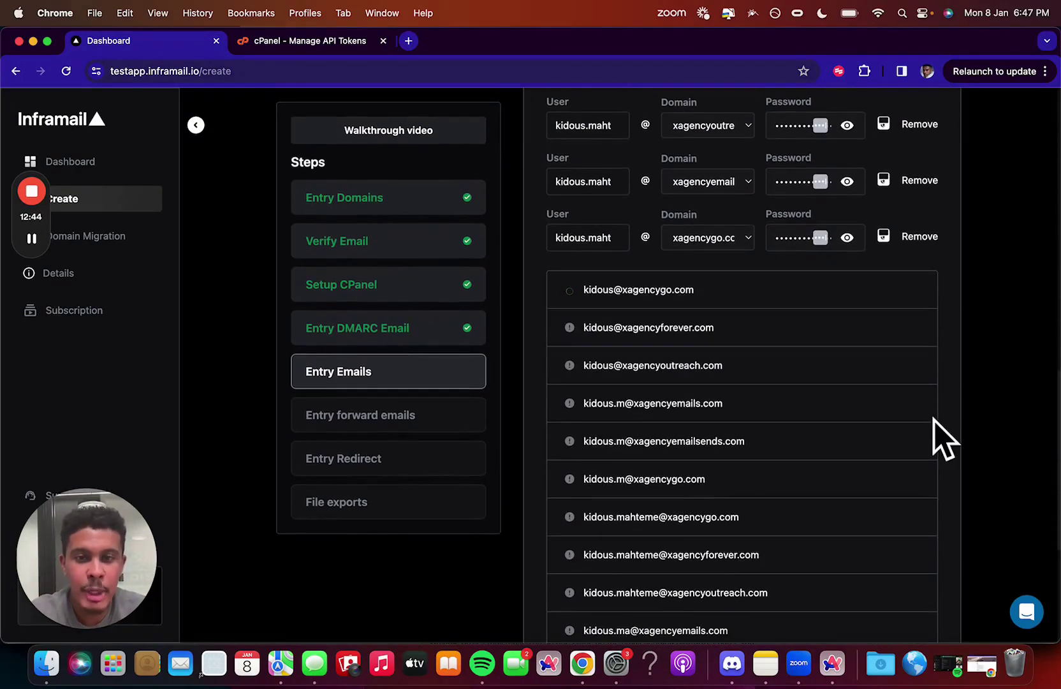
scroll(936, 438, "down", 2)
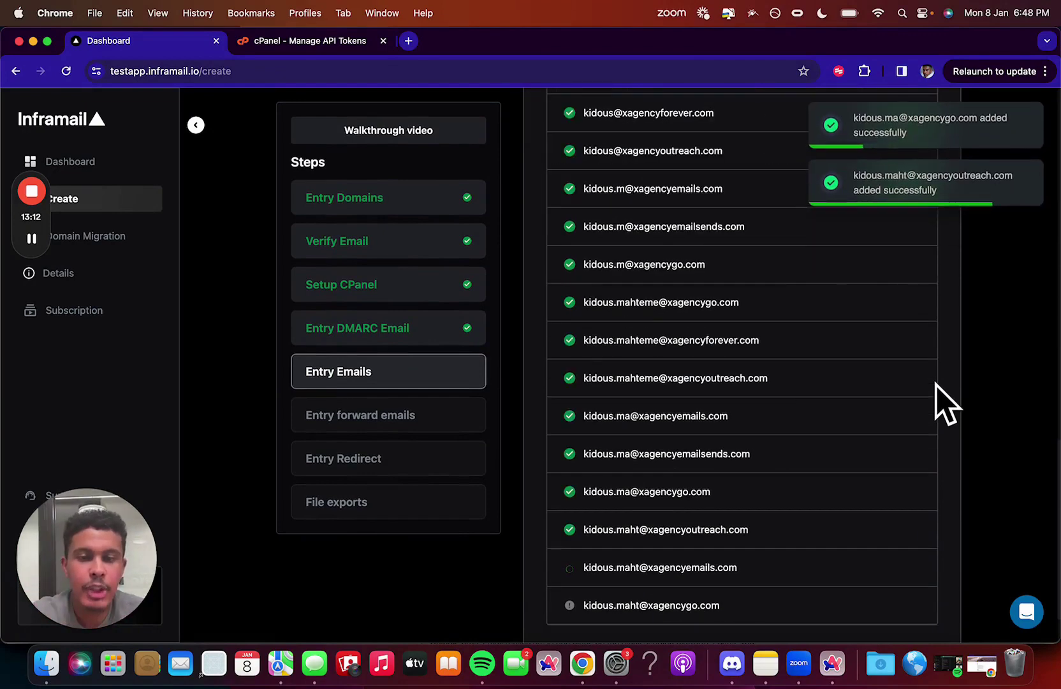
scroll(936, 383, "down", 2)
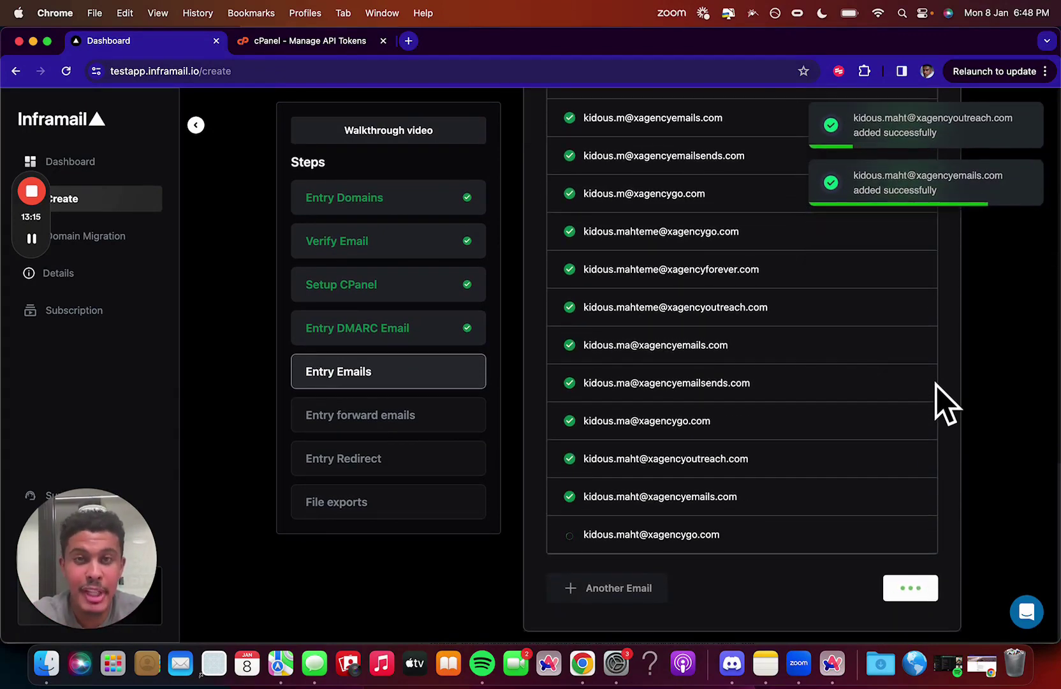
scroll(936, 383, "down", 2)
scroll(935, 383, "down", 1)
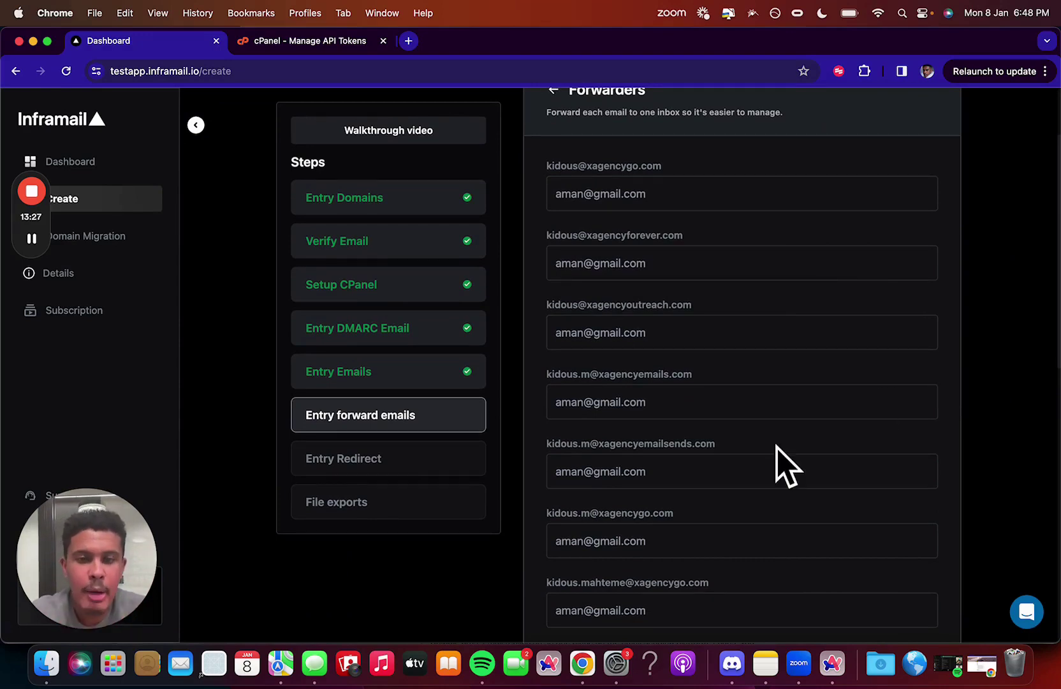
Skip email forwarders from the bottom of the Forwarders list
scroll(859, 549, "down", 10)
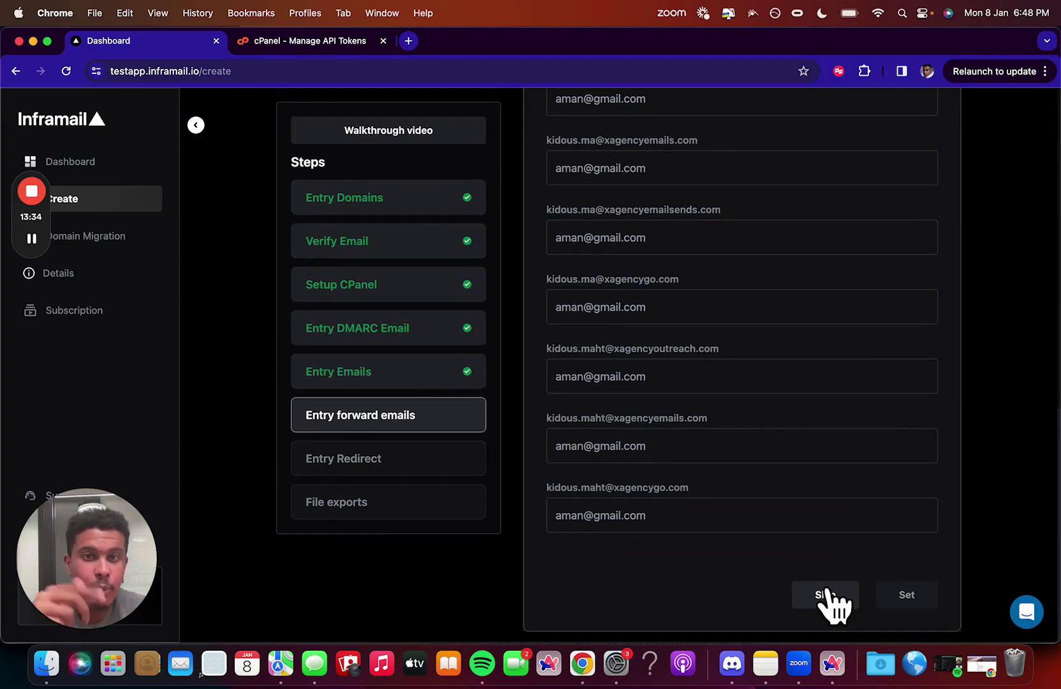
left_click(827, 593)
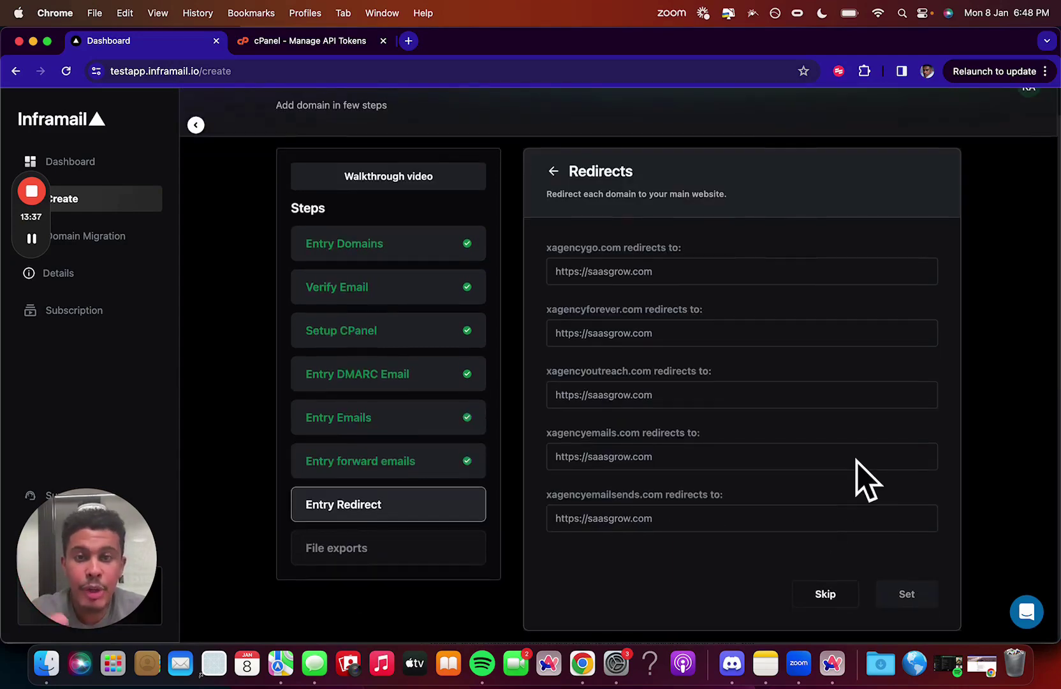
Load inframail.io in a new browser tab to get its URL
left_click(408, 40)
type("inframail.io")
key("Return")
left_click(158, 40)
left_click(659, 278)
key("super+v")
left_click(640, 333)
key("super+v")
left_click(620, 398)
key("super+v")
left_click(616, 460)
key("super+v")
left_click(628, 520)
key("super+v")
left_click(897, 597)
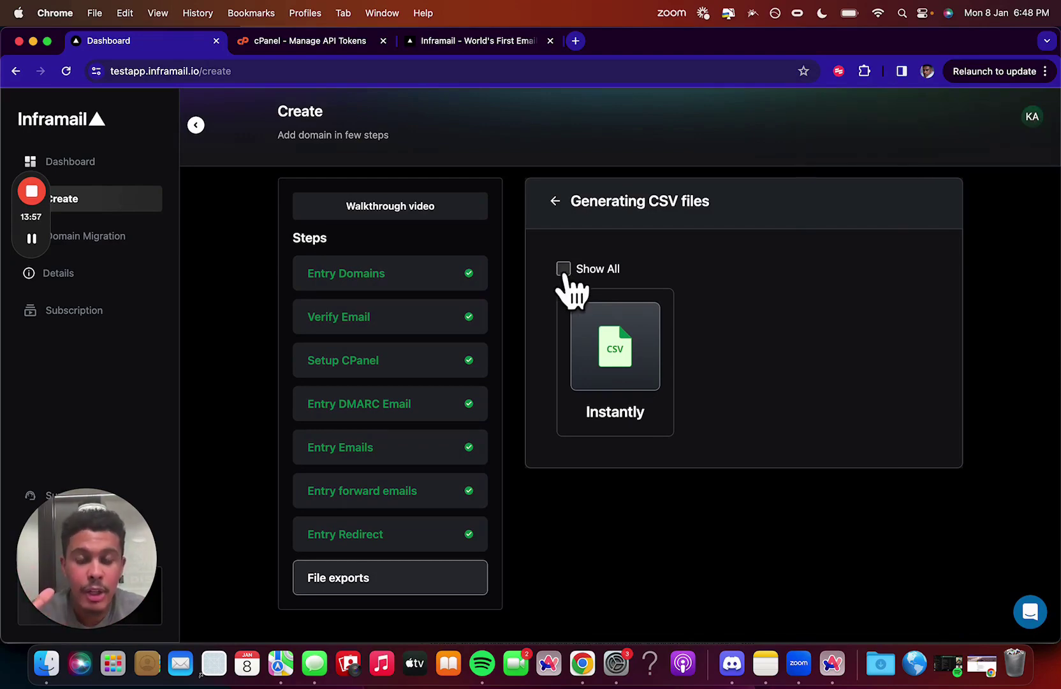
Download the Instantly CSV of the new inboxes from Inframail
left_click(564, 269)
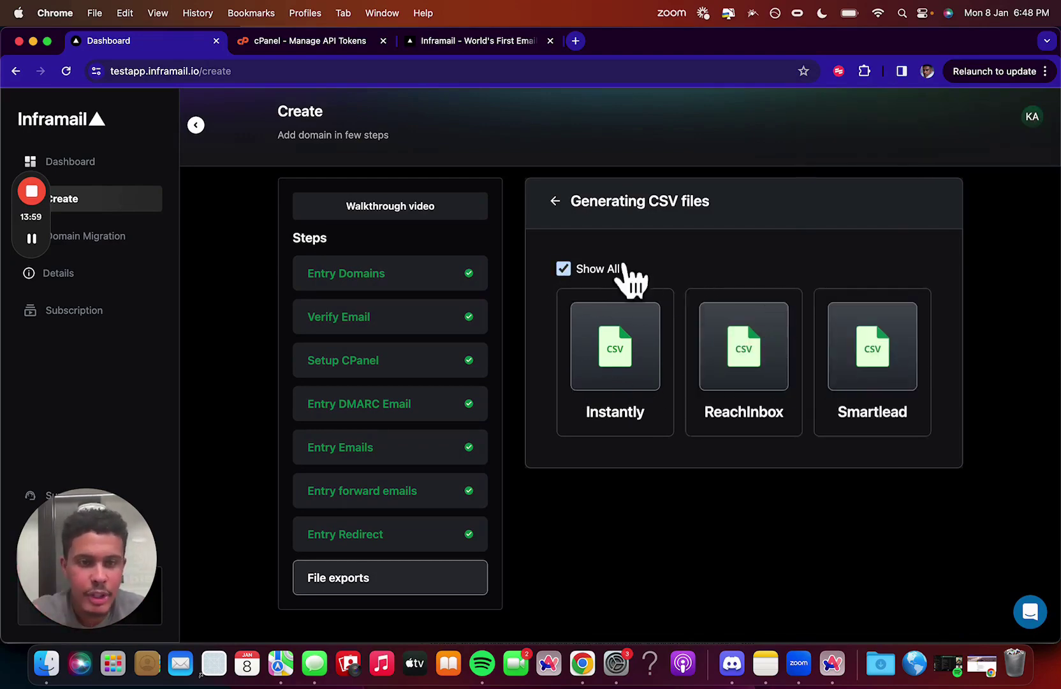
left_click(604, 268)
left_click(618, 402)
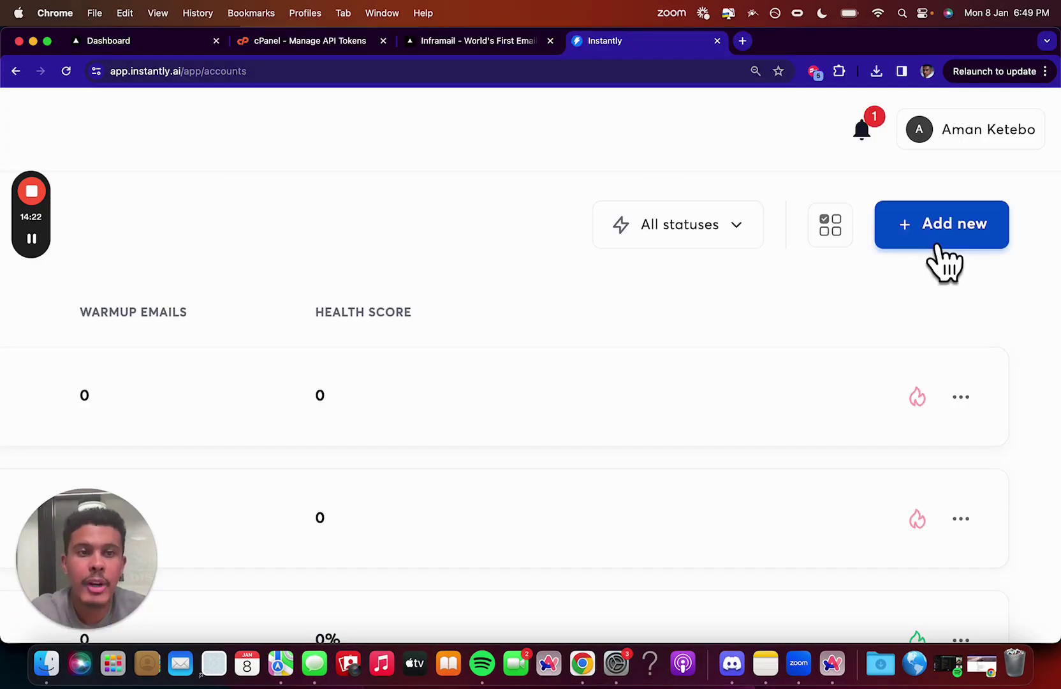
Start adding a new email account in Instantly
scroll(944, 260, "left", 10)
scroll(947, 260, "right", 10)
left_click(947, 228)
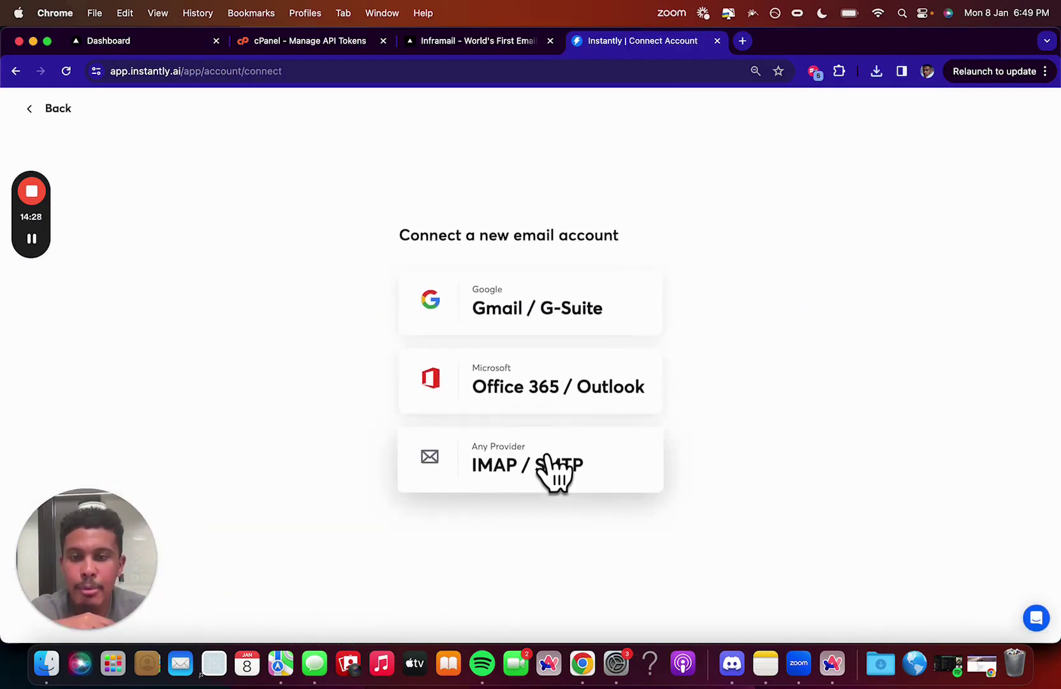
Choose IMAP / SMTP bulk import from CSV and cancel the file picker, leaving the upload page open
left_click(548, 458)
left_click(522, 359)
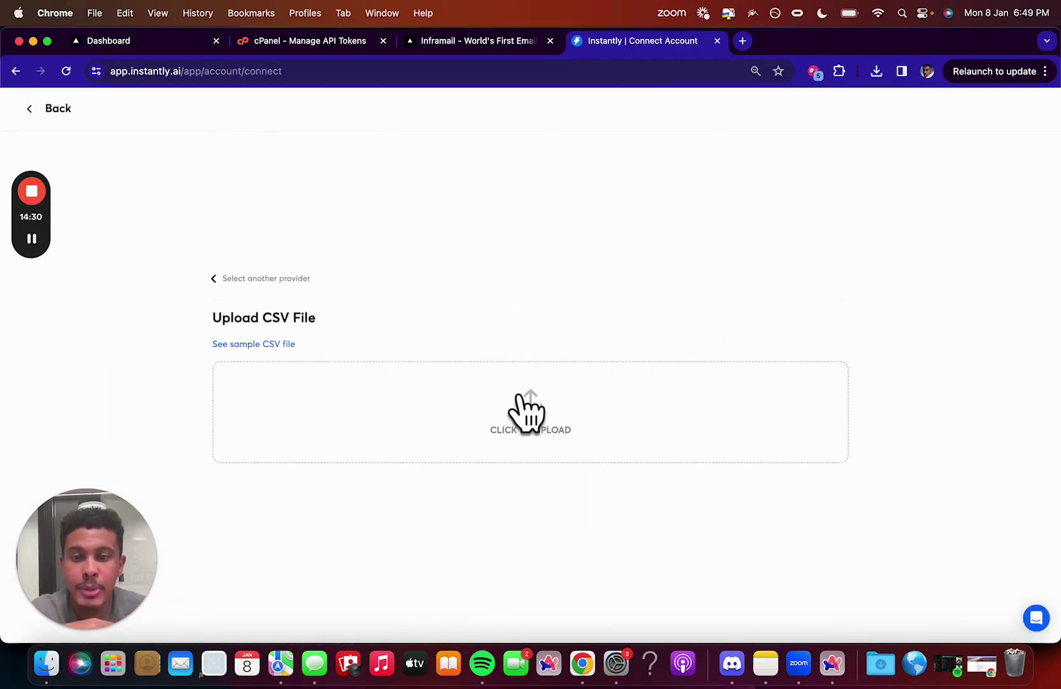
left_click(583, 413)
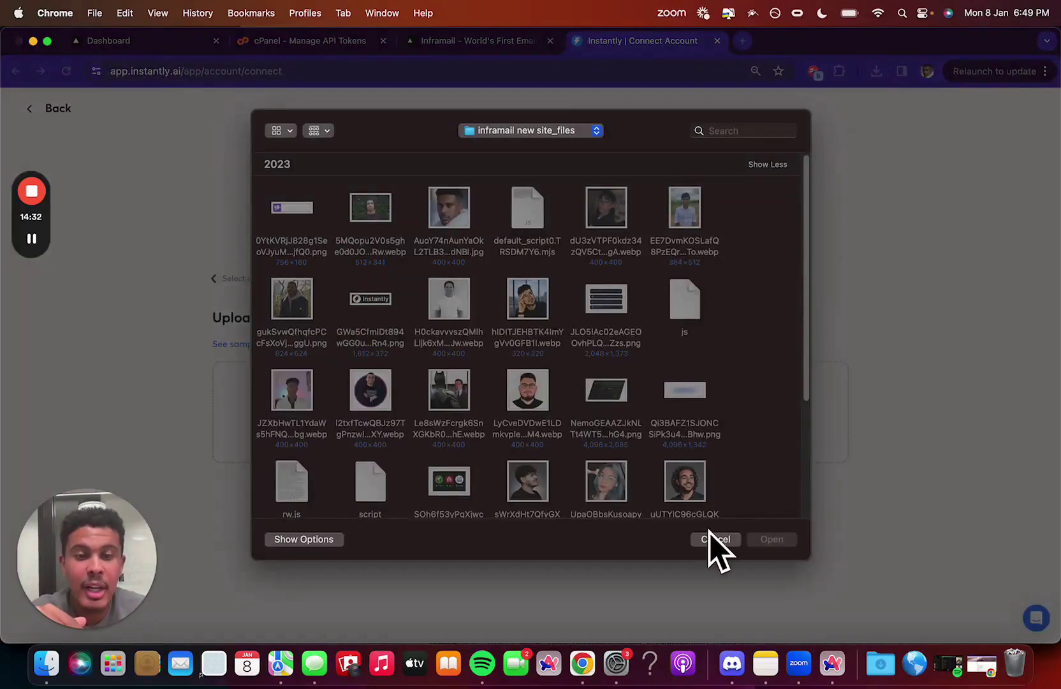
left_click(713, 539)
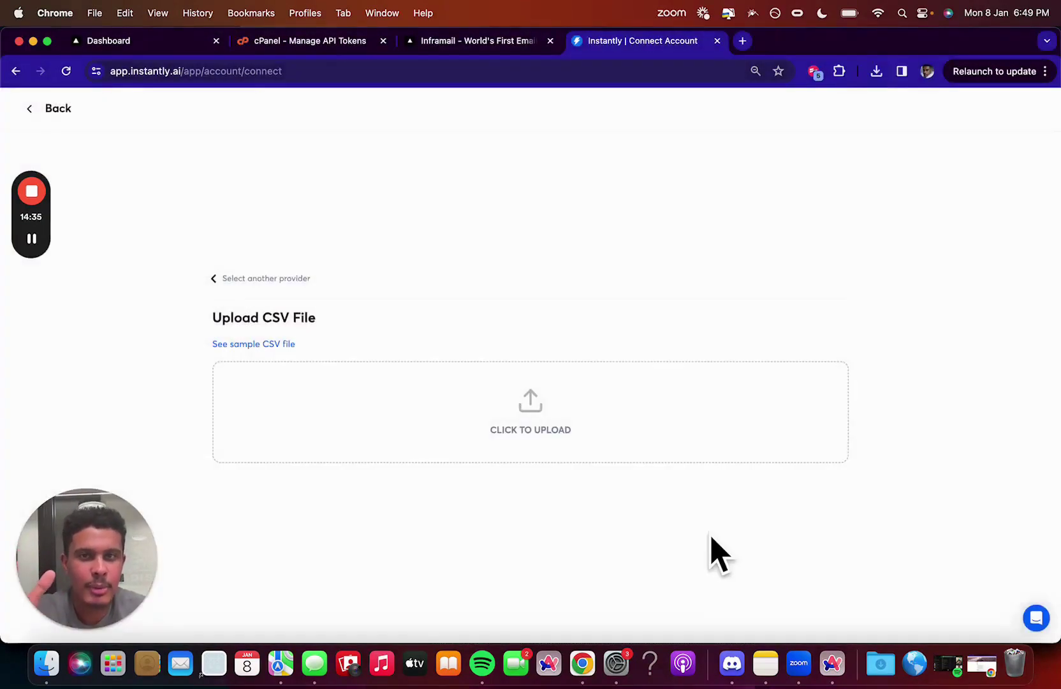